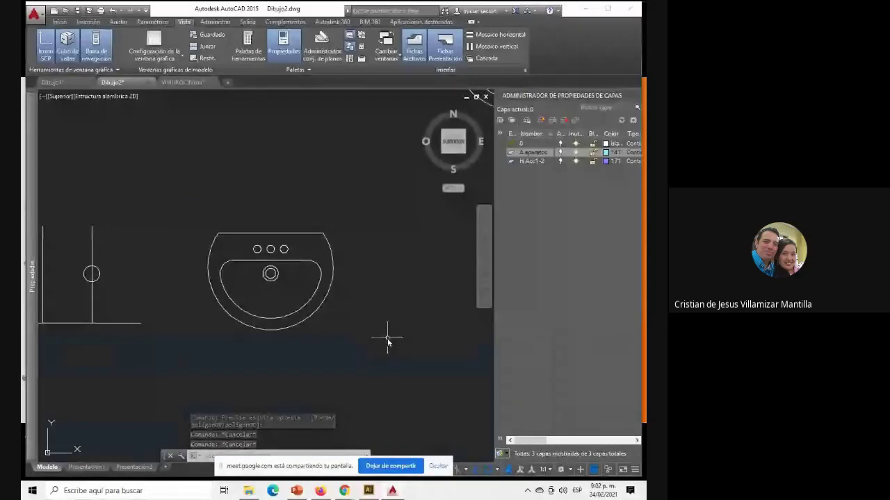
# Window-select the washbasin geometry in the drawing to check its extent.
pyautogui.press('Escape')
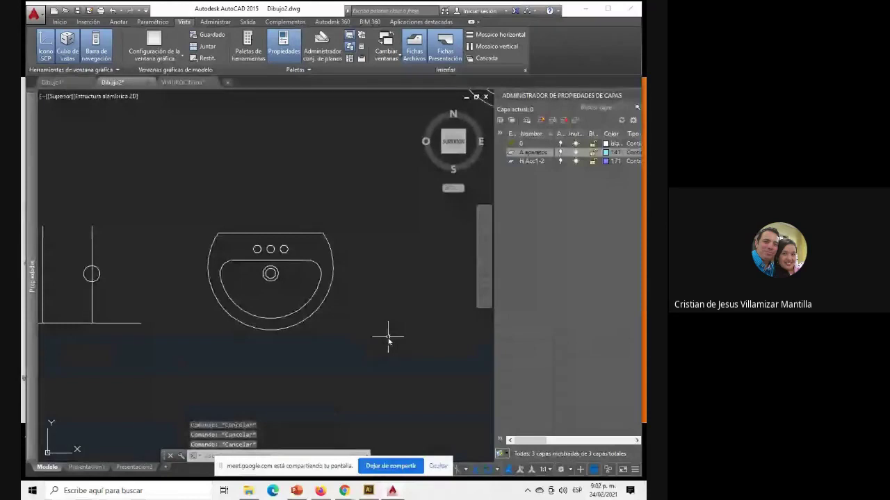
pyautogui.click(194, 218)
pyautogui.click(369, 348)
pyautogui.press('Escape')
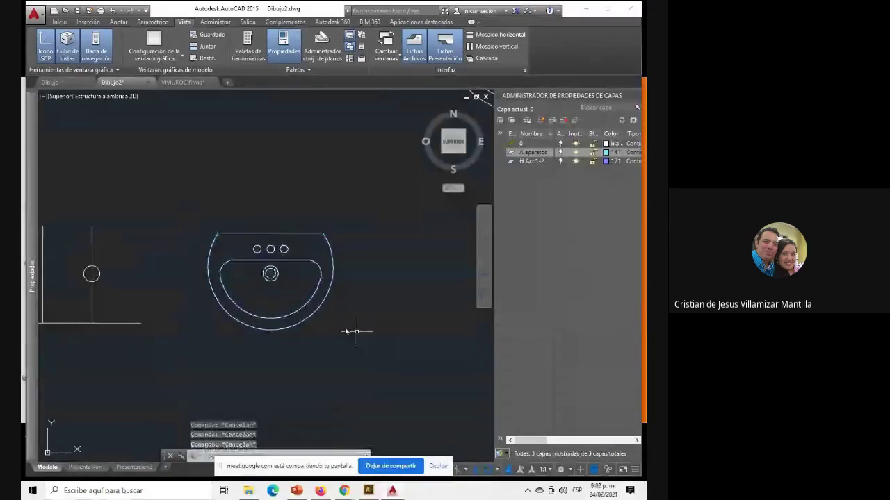
pyautogui.scroll(4, 265, 303)
pyautogui.scroll(-2, 269, 301)
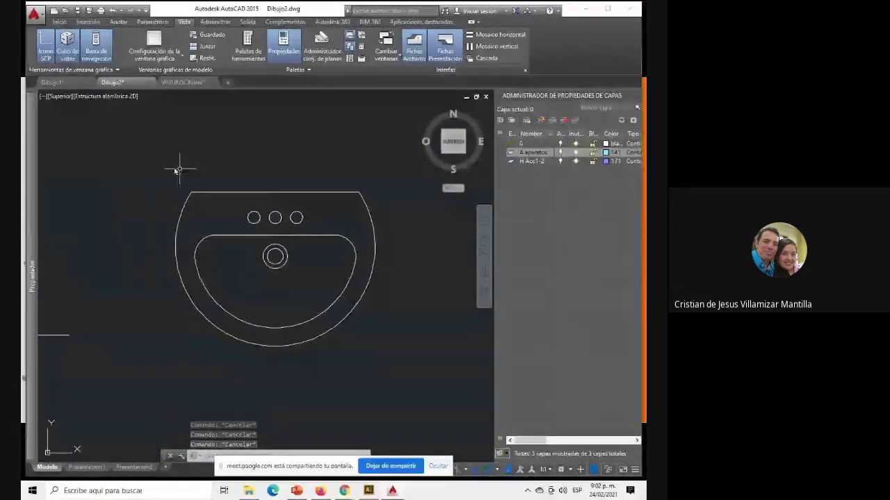
pyautogui.click(142, 160)
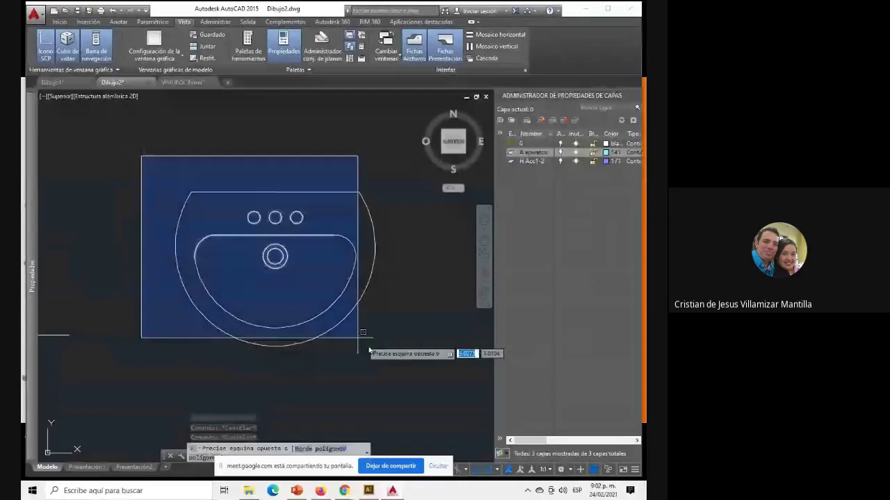
pyautogui.click(374, 355)
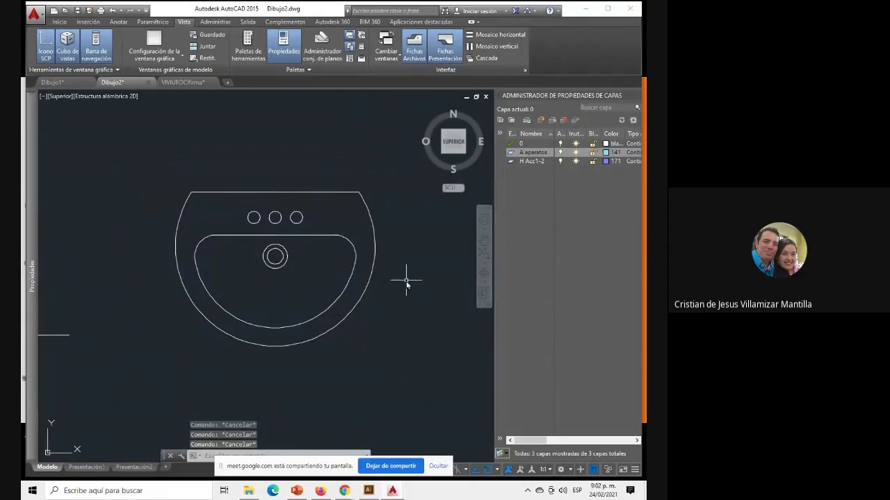
# Start block Lavamanos, based at the sink's top-edge midpoint (X 2.8336, Y 1.3514).
pyautogui.write('BQ')
pyautogui.press('Return')
pyautogui.press('Escape')
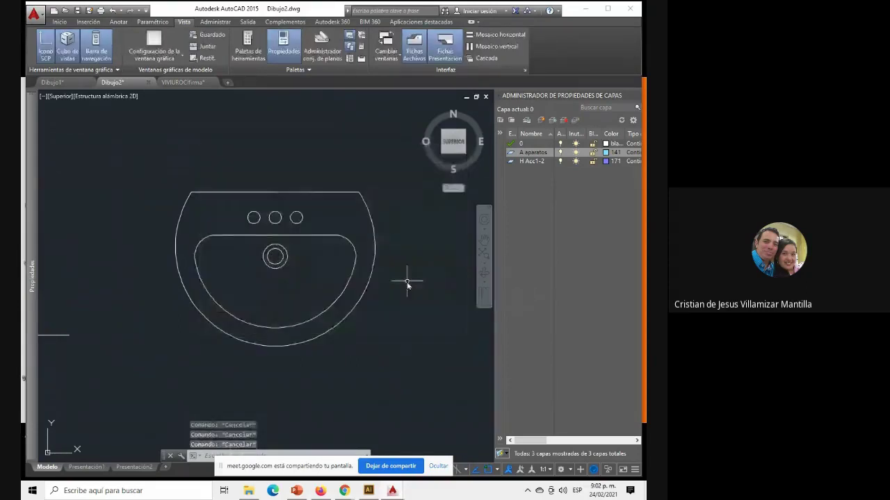
pyautogui.write('BQ')
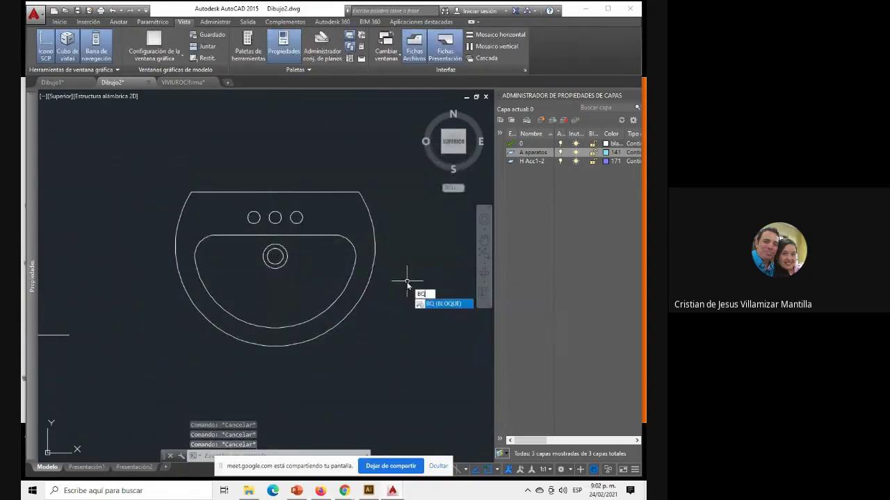
pyautogui.press('Escape')
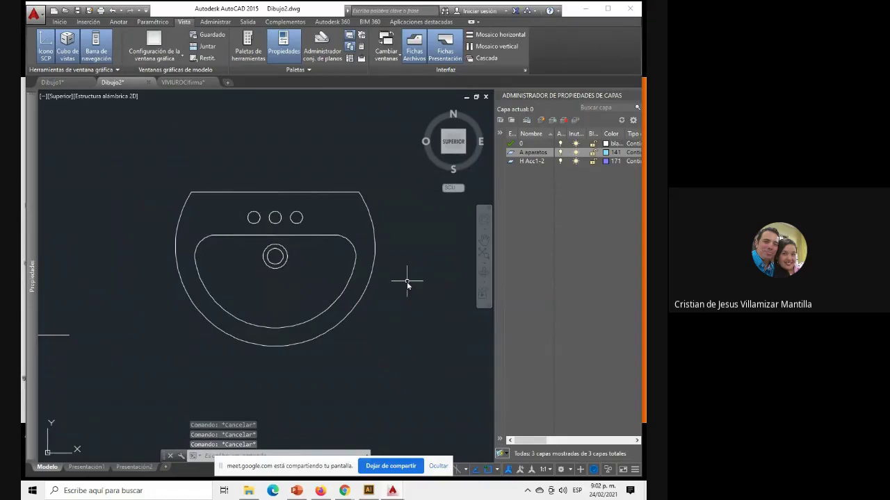
pyautogui.write('BQ')
pyautogui.press('Return')
pyautogui.write('Lavamanos')
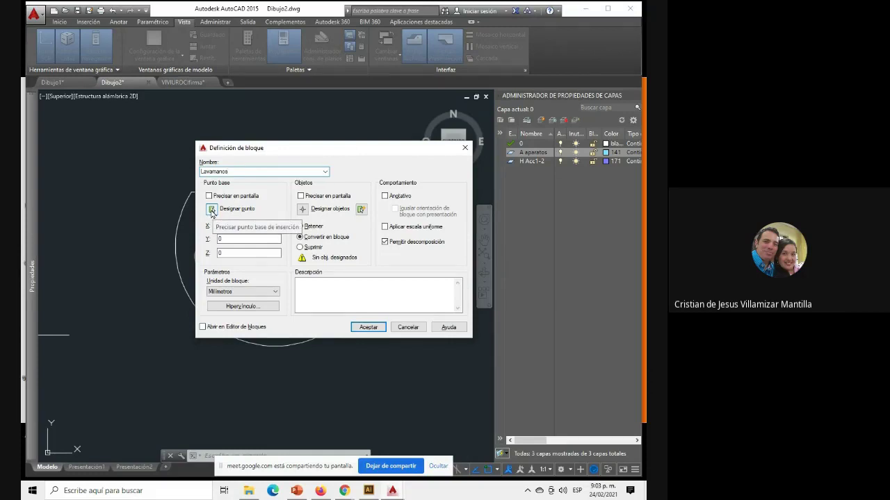
pyautogui.click(212, 209)
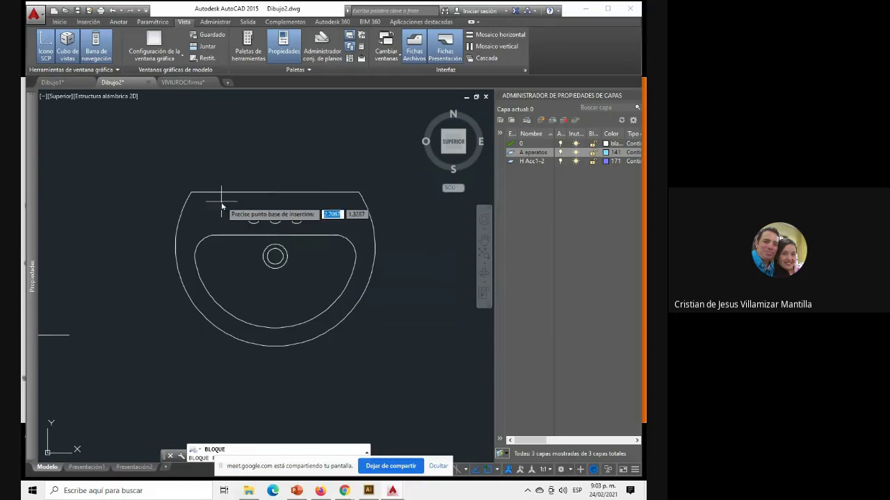
pyautogui.click(275, 192)
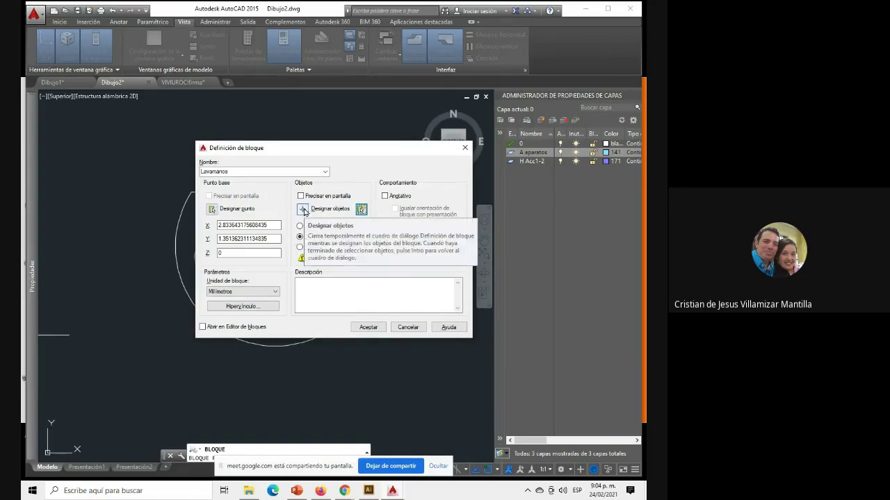
# Window-select all 11 sink objects, choose Retener, and create the Lavamanos block.
pyautogui.click(303, 210)
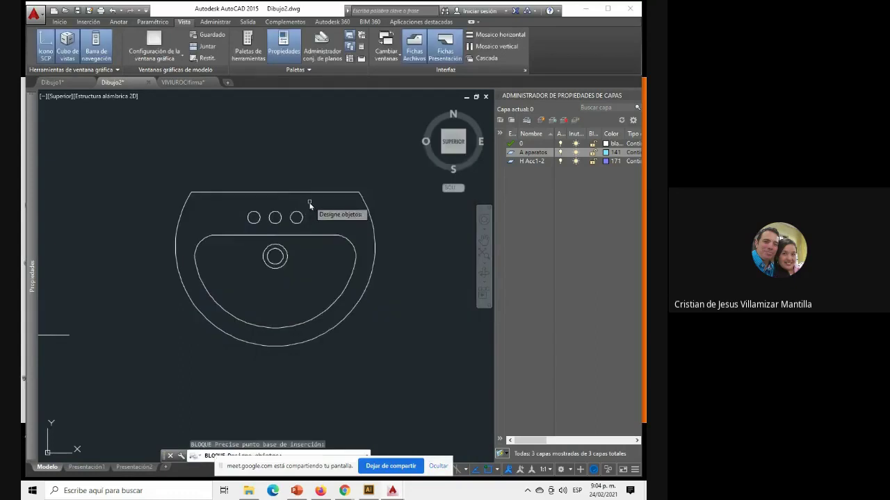
pyautogui.click(223, 192)
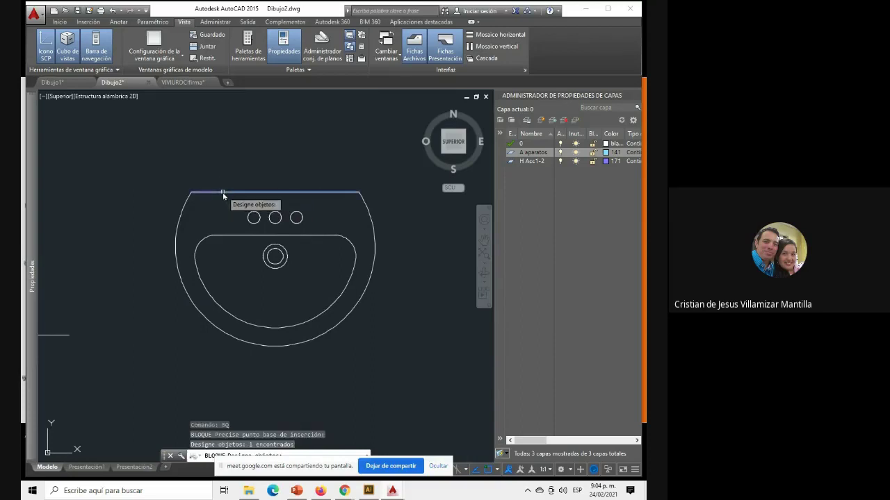
pyautogui.click(187, 203)
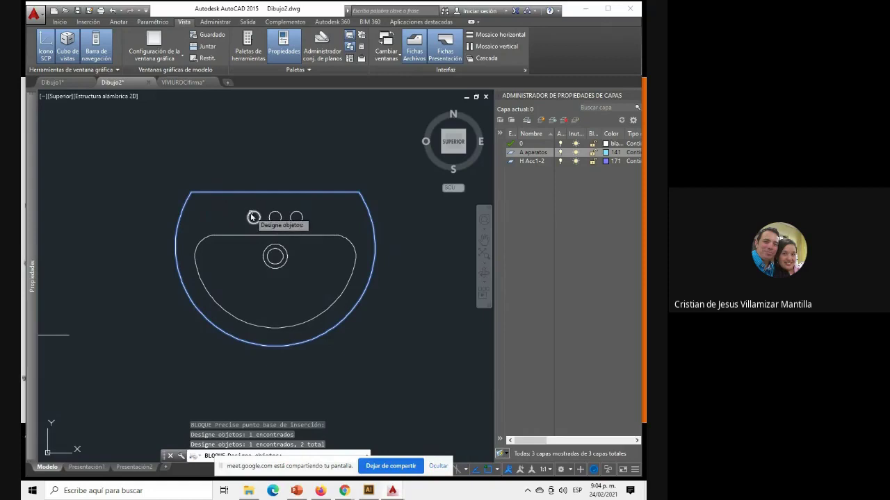
pyautogui.click(254, 212)
pyautogui.click(274, 216)
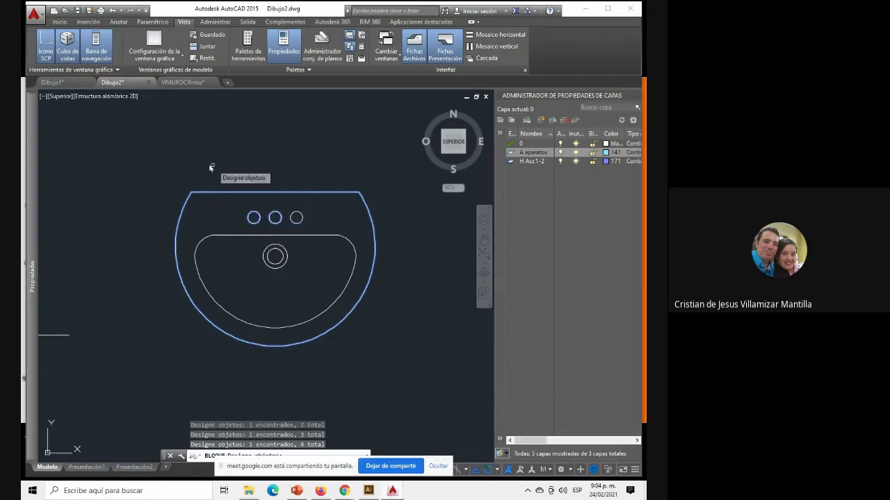
pyautogui.click(128, 132)
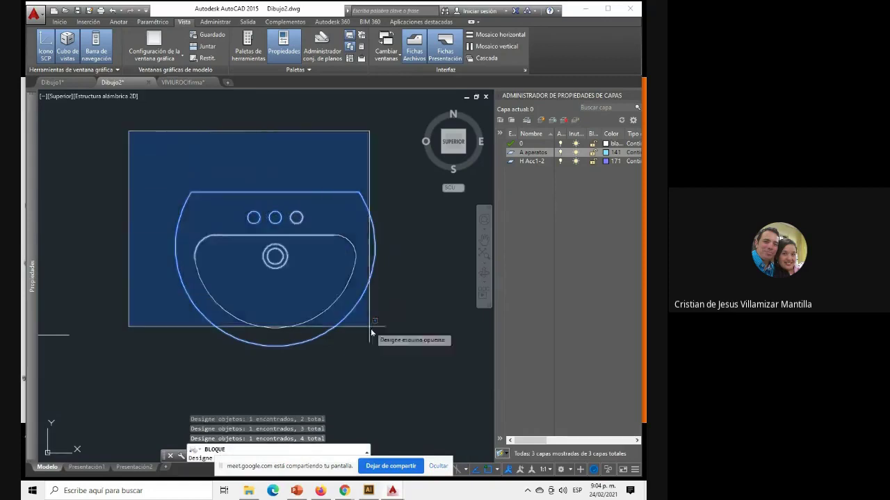
pyautogui.click(410, 382)
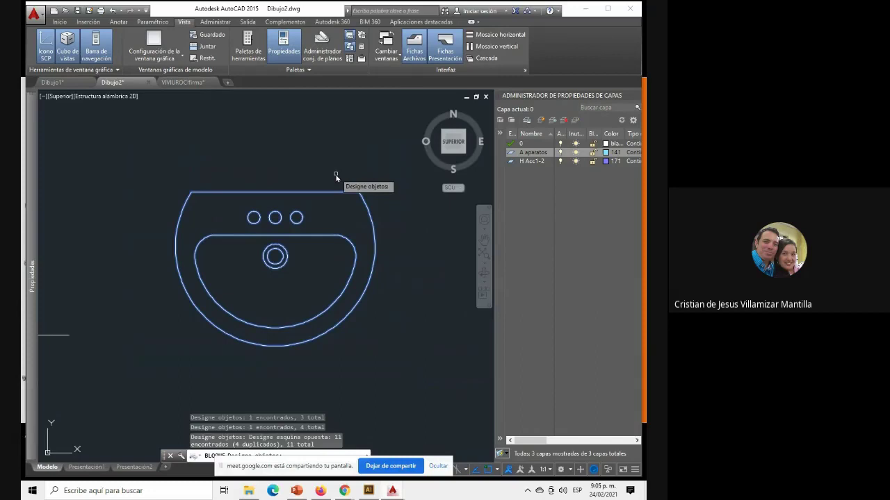
pyautogui.press('Return')
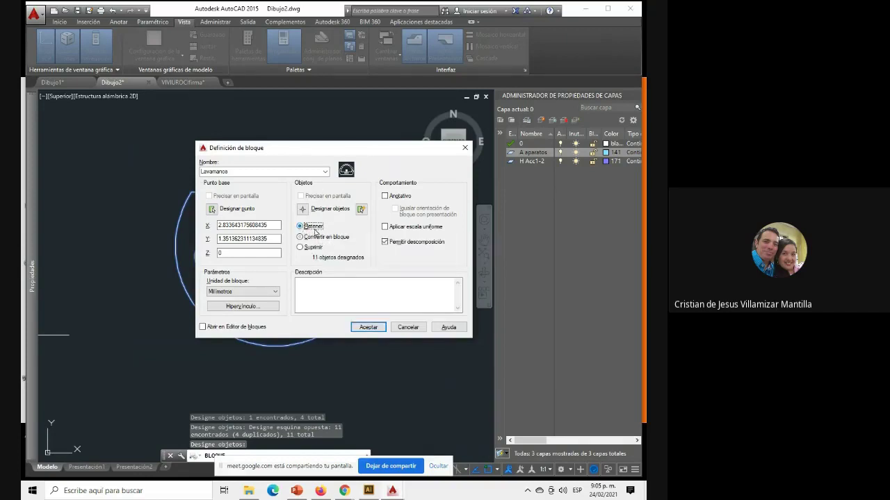
pyautogui.click(324, 237)
pyautogui.click(301, 227)
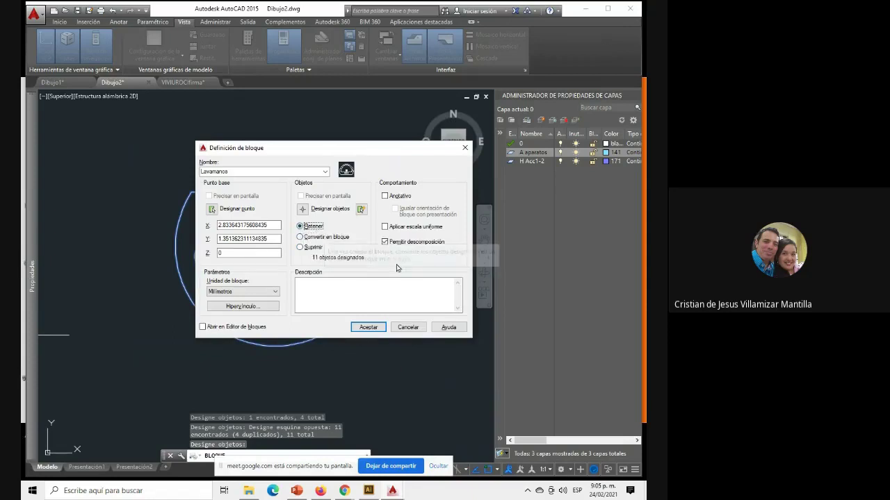
pyautogui.click(369, 327)
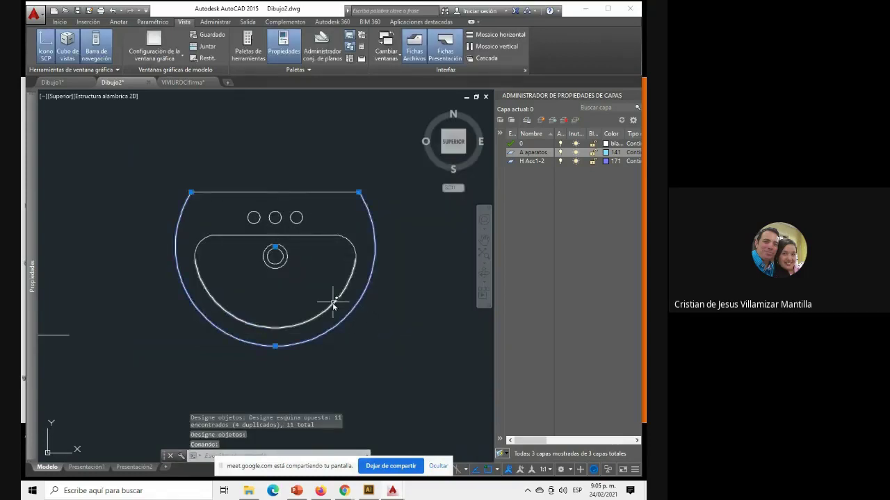
pyautogui.click(285, 266)
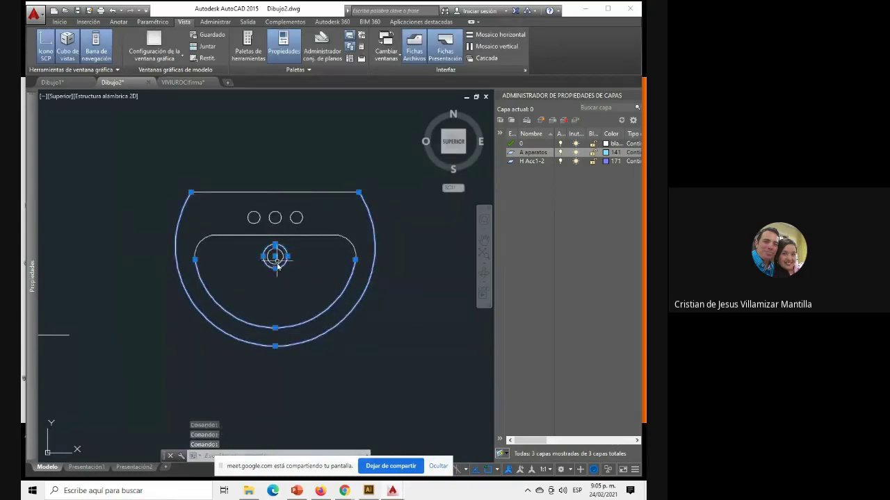
pyautogui.click(291, 236)
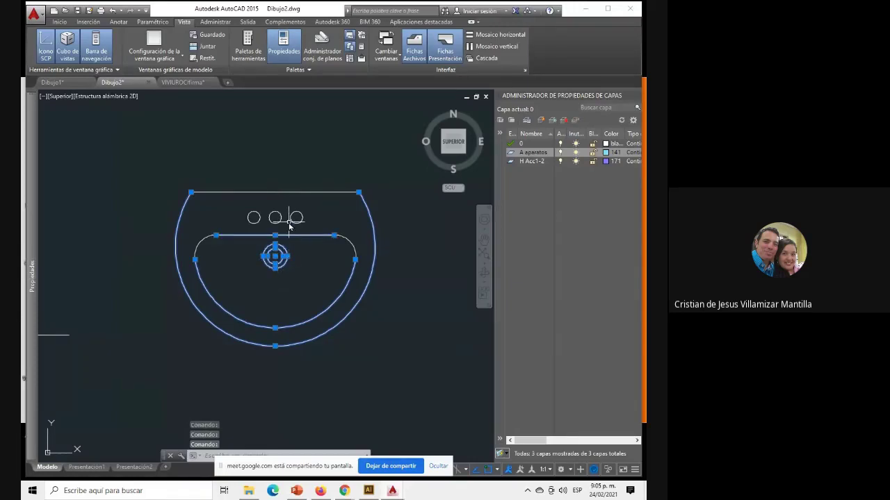
pyautogui.click(172, 160)
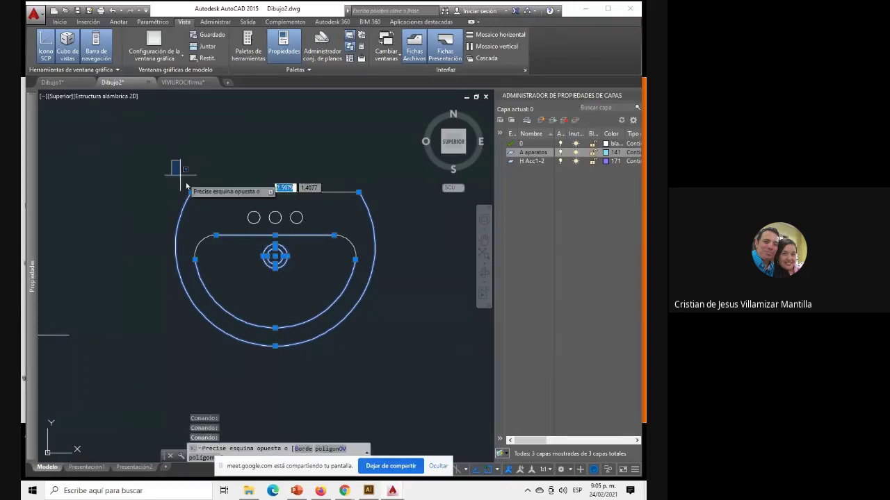
pyautogui.click(399, 374)
pyautogui.press('Escape')
pyautogui.press('Escape')
pyautogui.press('Escape')
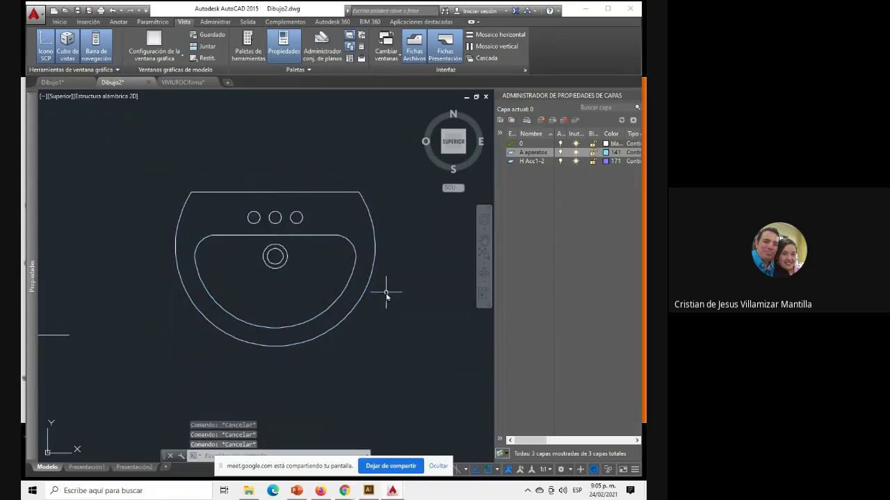
pyautogui.click(284, 235)
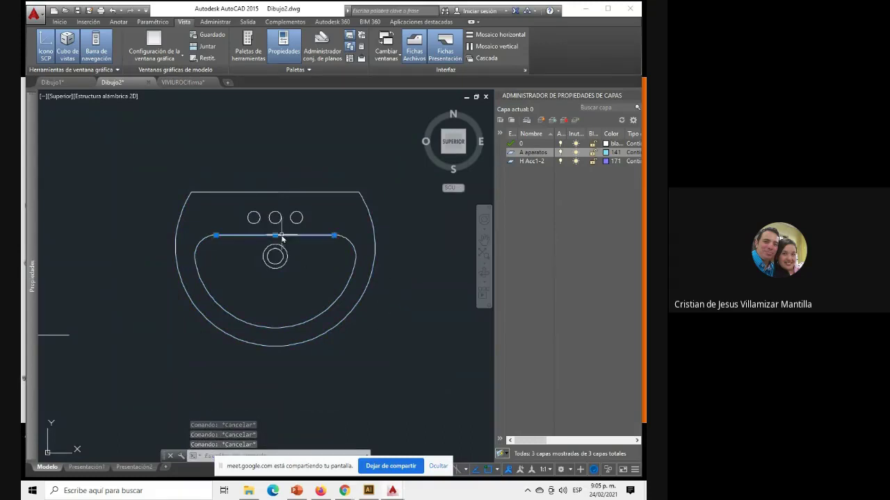
pyautogui.click(191, 193)
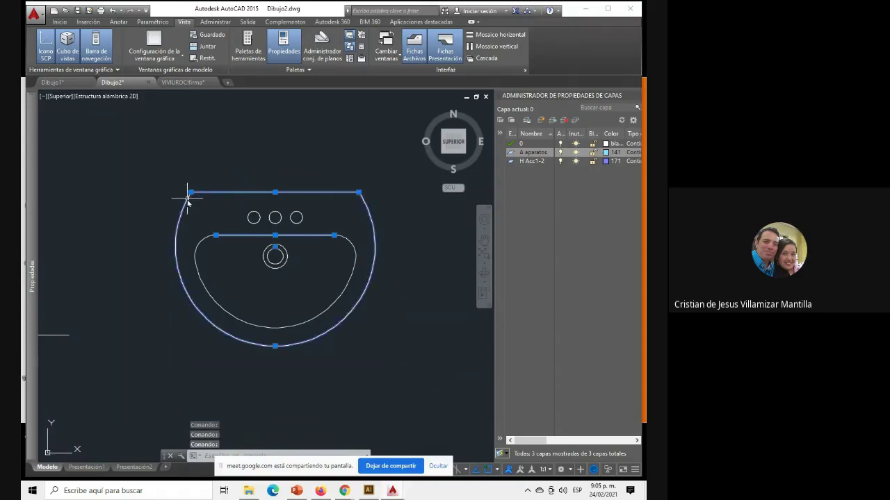
pyautogui.click(200, 248)
pyautogui.click(203, 274)
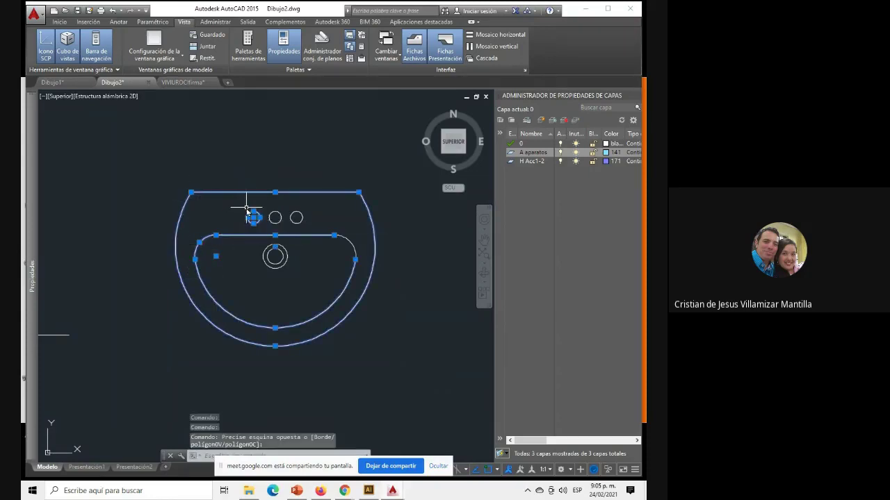
pyautogui.press('Escape')
pyautogui.press('Escape')
pyautogui.press('Escape')
pyautogui.scroll(-2, 265, 188)
pyautogui.scroll(1, 292, 191)
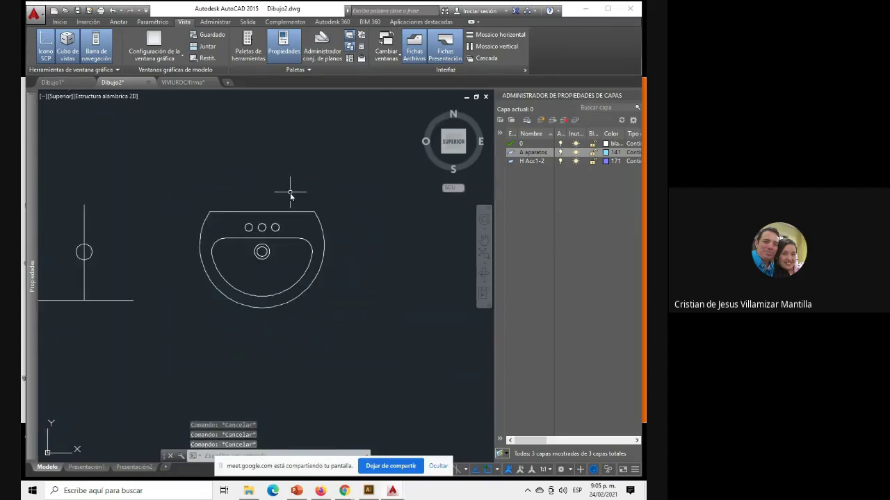
pyautogui.scroll(-1, 286, 208)
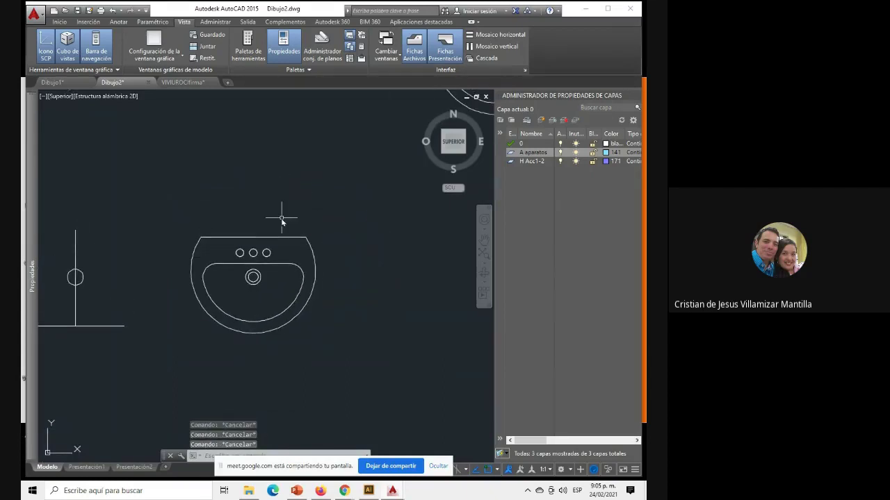
pyautogui.moveTo(282, 221); pyautogui.dragTo(269, 242, button='middle')
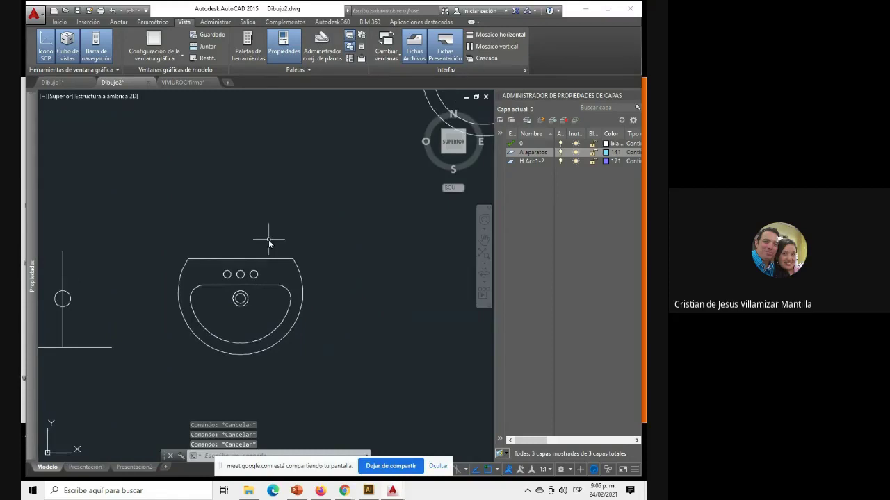
# Choose Levamanos in the IN dialog and begin inserting it at scale 1, angle 0.
pyautogui.write('IN')
pyautogui.press('Return')
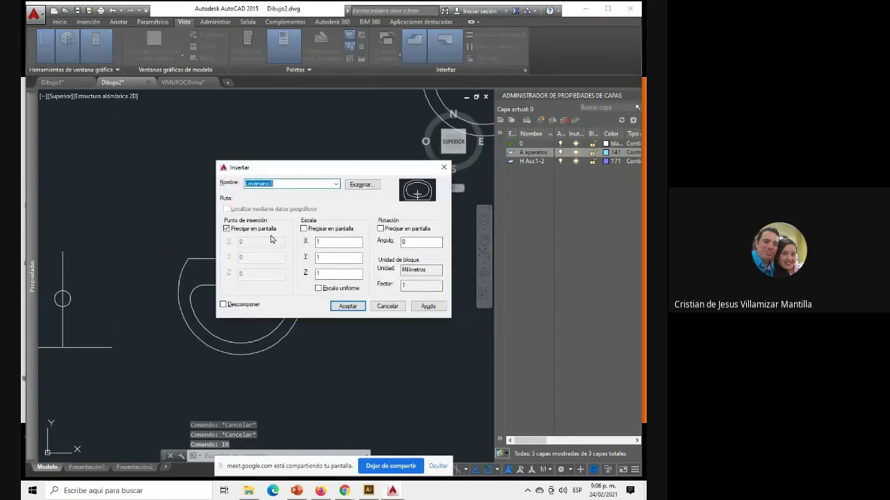
pyautogui.click(441, 168)
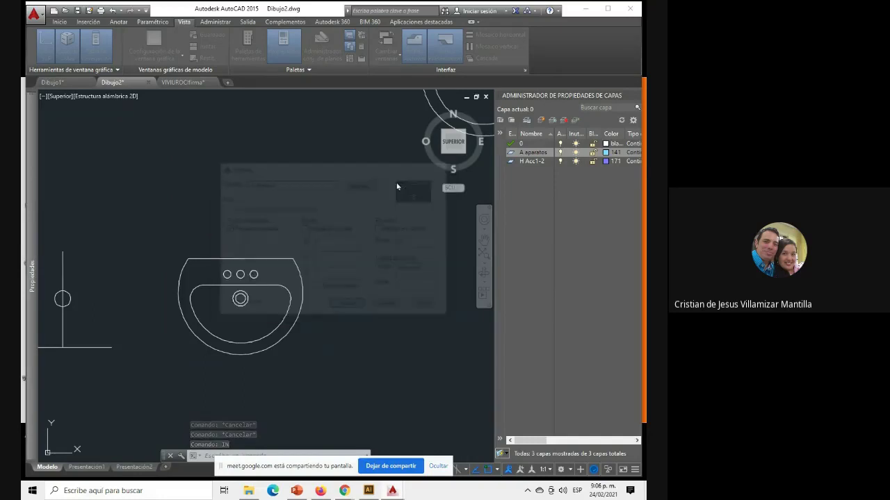
pyautogui.write('I')
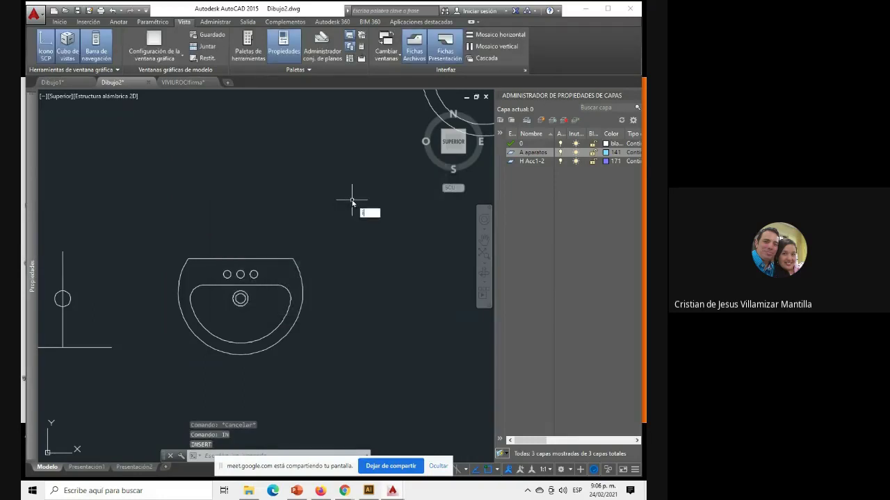
pyautogui.write('N')
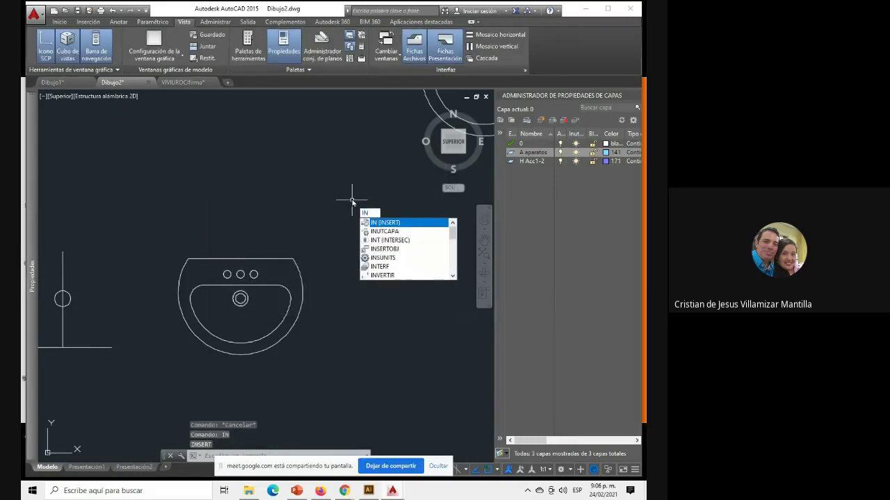
pyautogui.press('Return')
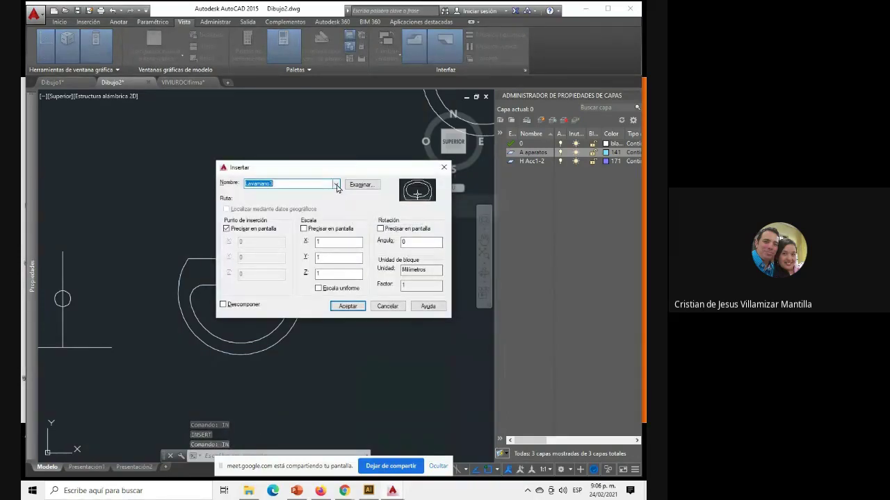
pyautogui.click(336, 185)
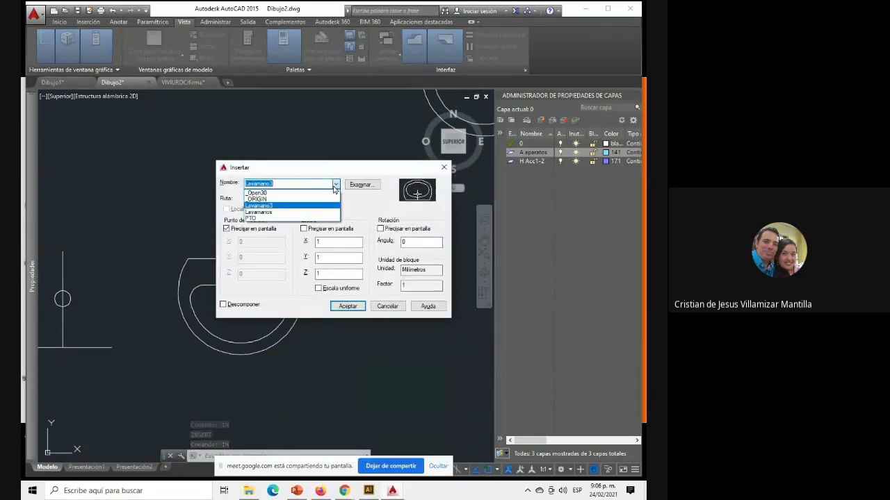
pyautogui.click(293, 212)
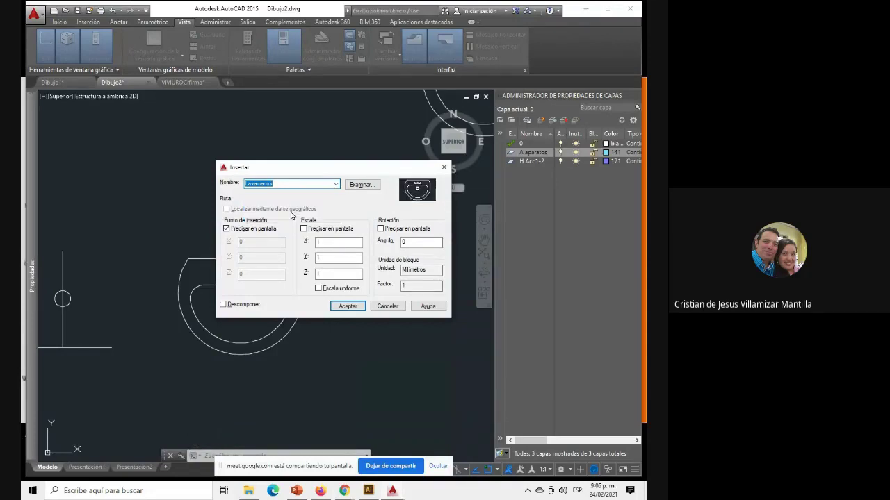
pyautogui.click(347, 306)
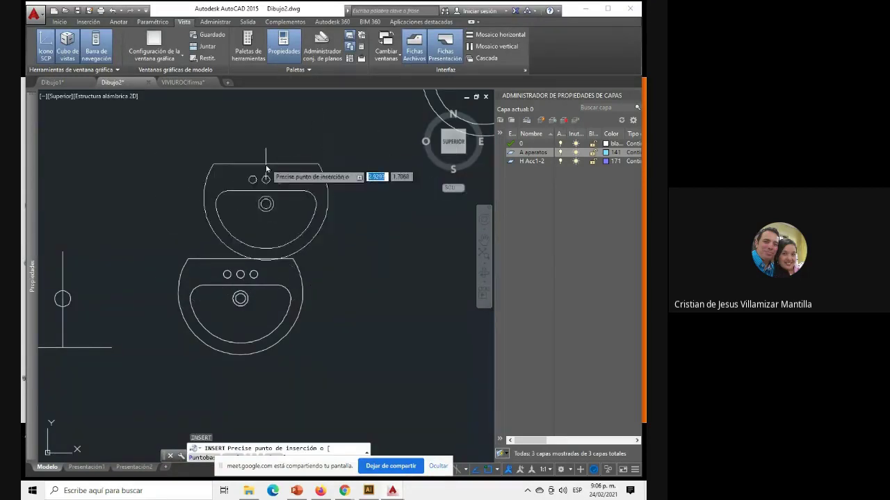
# Place the washbasin block copy above the original loose-line sink.
pyautogui.scroll(-4, 282, 201)
pyautogui.scroll(4, 288, 197)
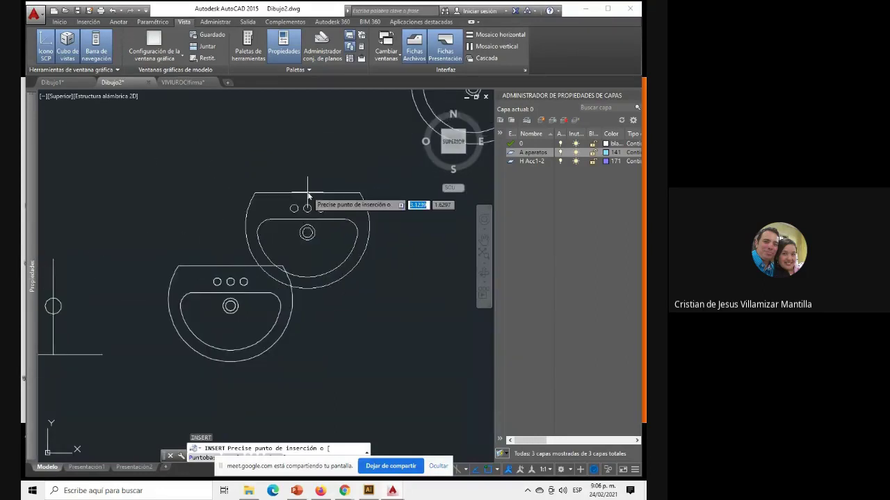
pyautogui.click(293, 128)
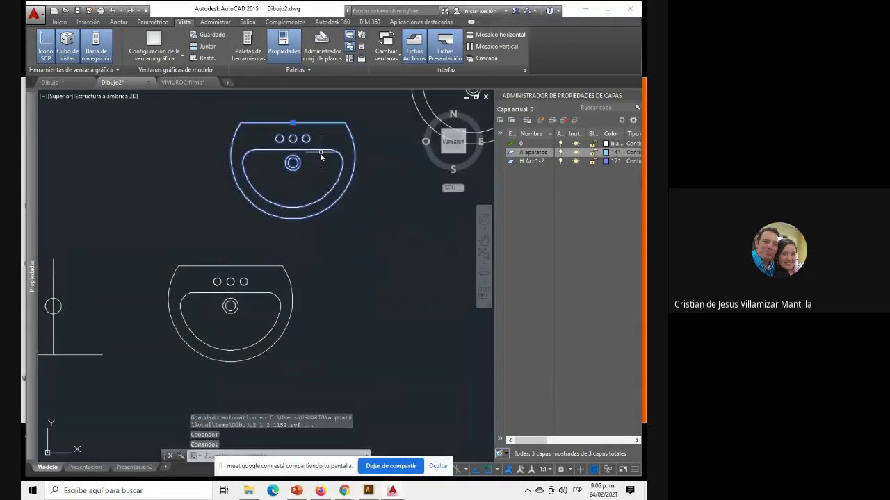
pyautogui.scroll(-5, 328, 195)
pyautogui.press('Escape')
pyautogui.press('Escape')
pyautogui.press('Escape')
# Frame both washbasins and select the lower one.
pyautogui.scroll(10, 327, 177)
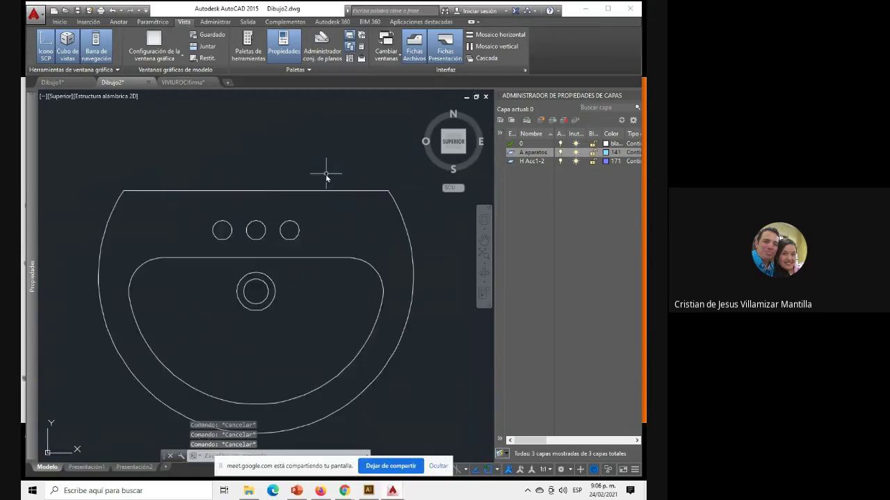
pyautogui.scroll(-5, 329, 182)
pyautogui.click(323, 183)
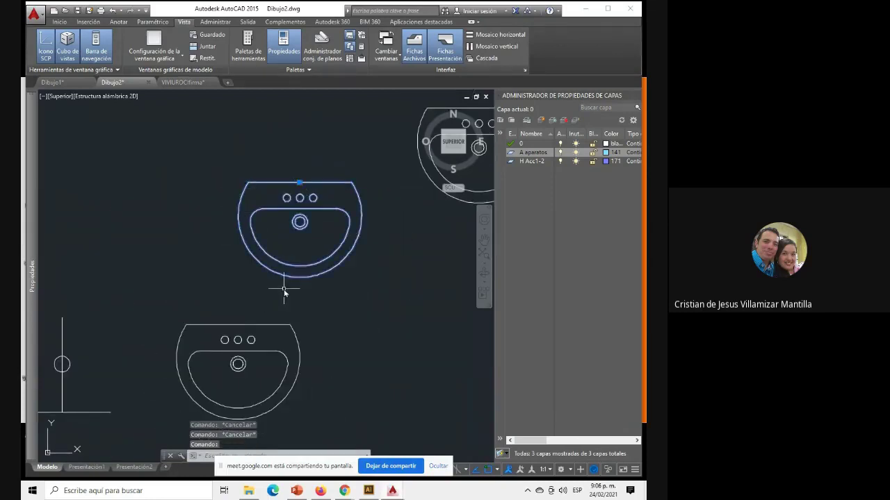
pyautogui.press('Escape')
pyautogui.moveTo(284, 324); pyautogui.dragTo(299, 292, button='middle')
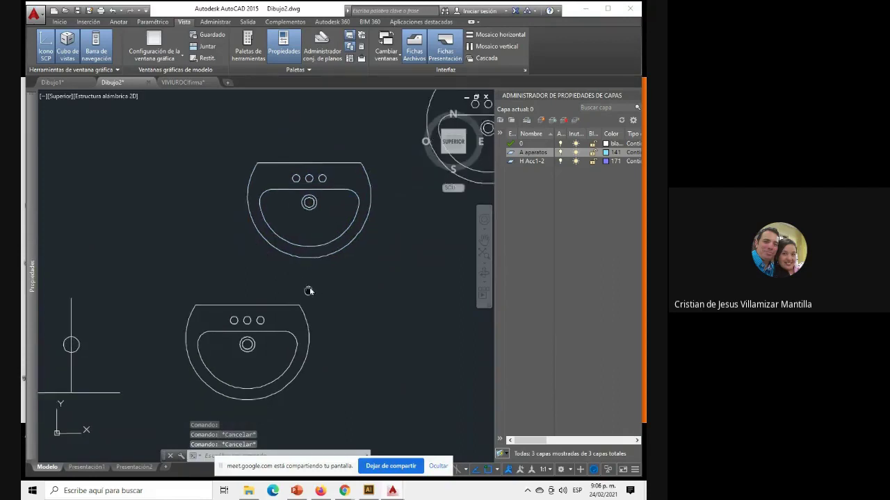
pyautogui.click(293, 294)
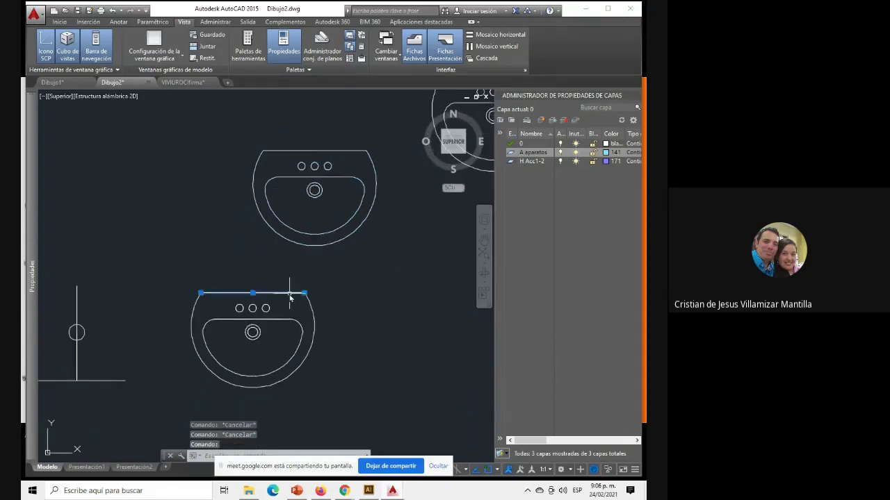
pyautogui.press('Escape')
pyautogui.click(293, 295)
pyautogui.press('Escape')
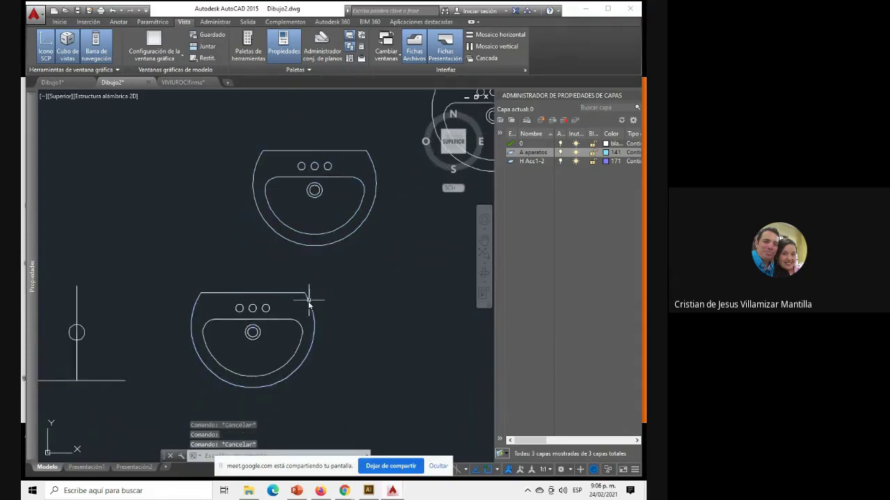
pyautogui.click(265, 309)
pyautogui.click(256, 313)
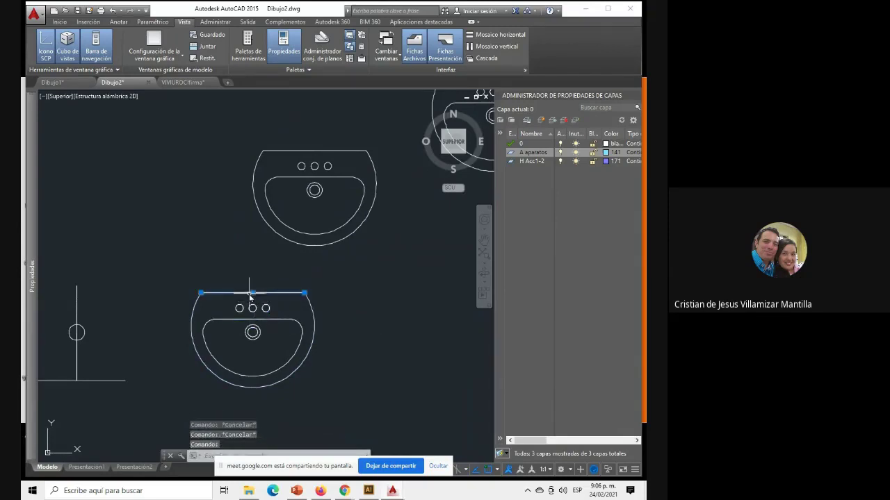
pyautogui.press('Escape')
pyautogui.click(251, 331)
pyautogui.press('Escape')
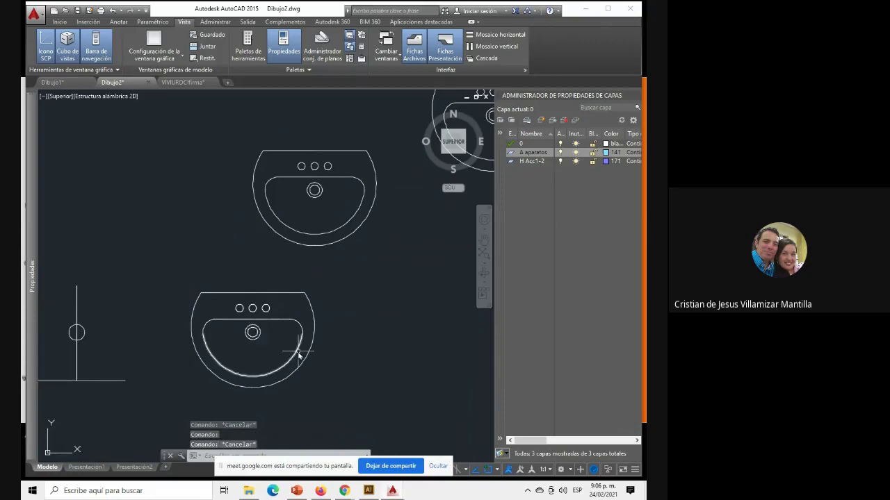
pyautogui.click(299, 355)
pyautogui.press('Escape')
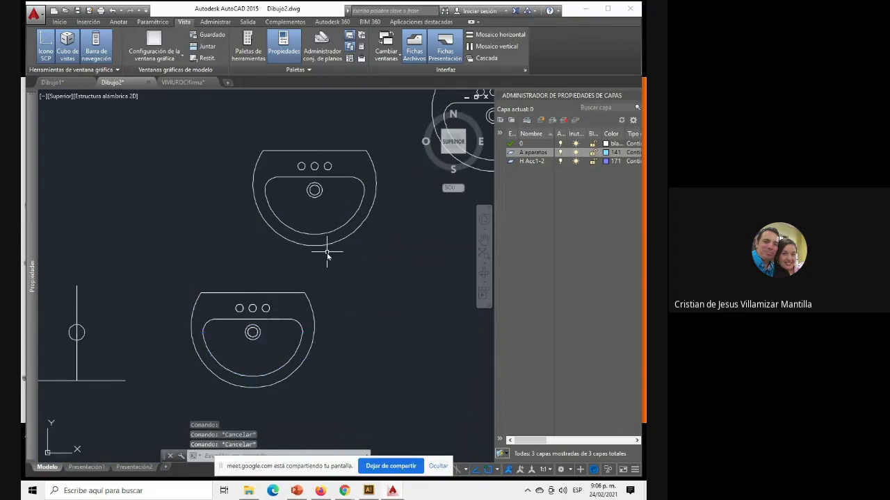
pyautogui.click(333, 245)
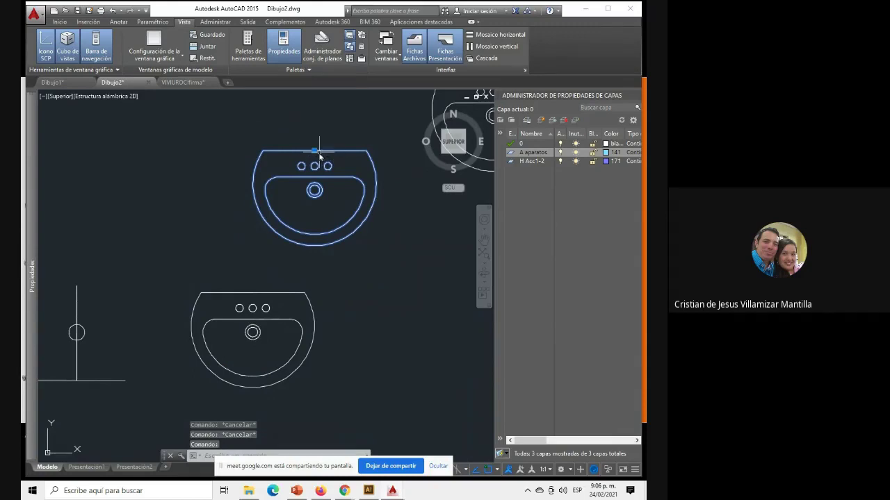
pyautogui.scroll(-2, 330, 215)
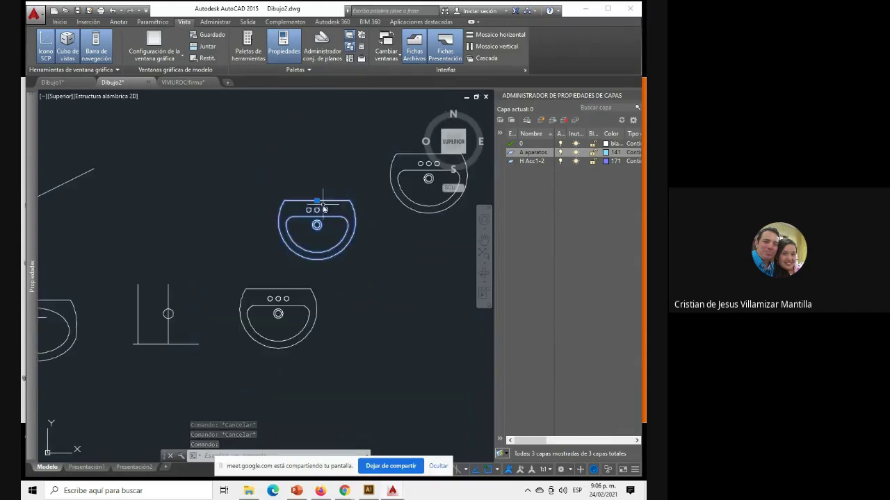
pyautogui.click(316, 203)
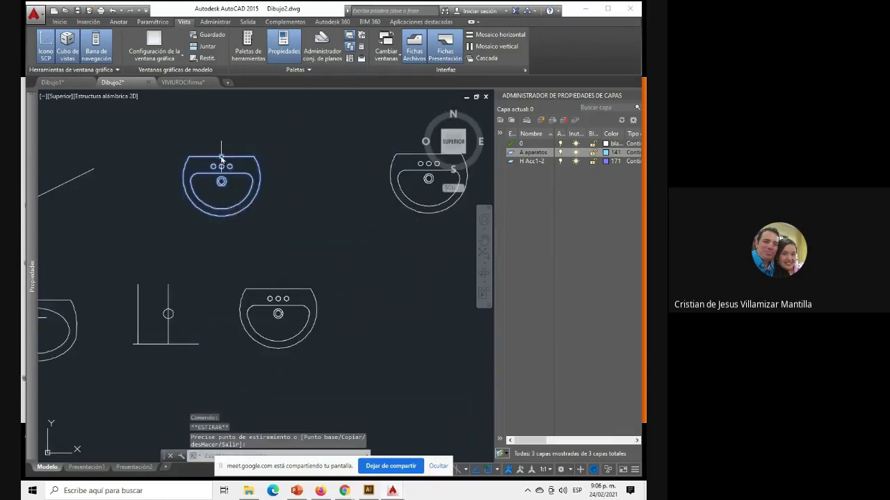
pyautogui.press('Escape')
pyautogui.press('Escape')
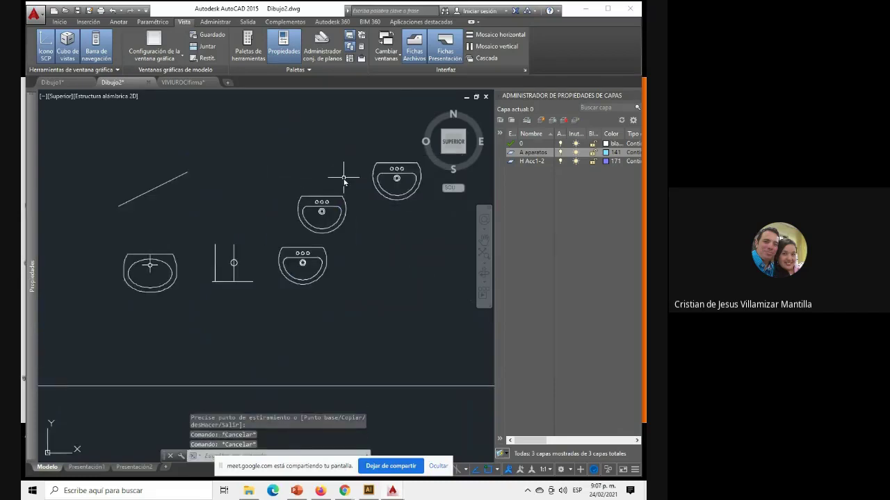
pyautogui.press('Escape')
pyautogui.scroll(2, 344, 180)
pyautogui.scroll(-2, 343, 179)
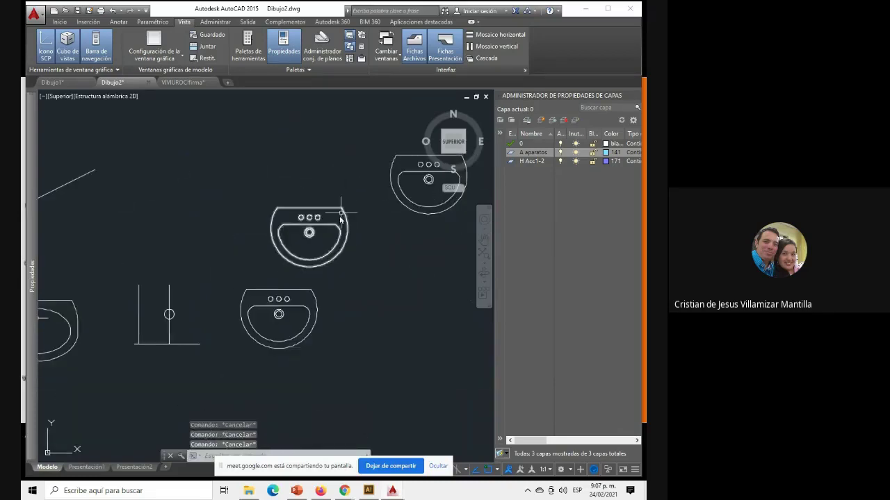
pyautogui.scroll(5, 324, 234)
pyautogui.scroll(-5, 326, 235)
pyautogui.scroll(2, 328, 237)
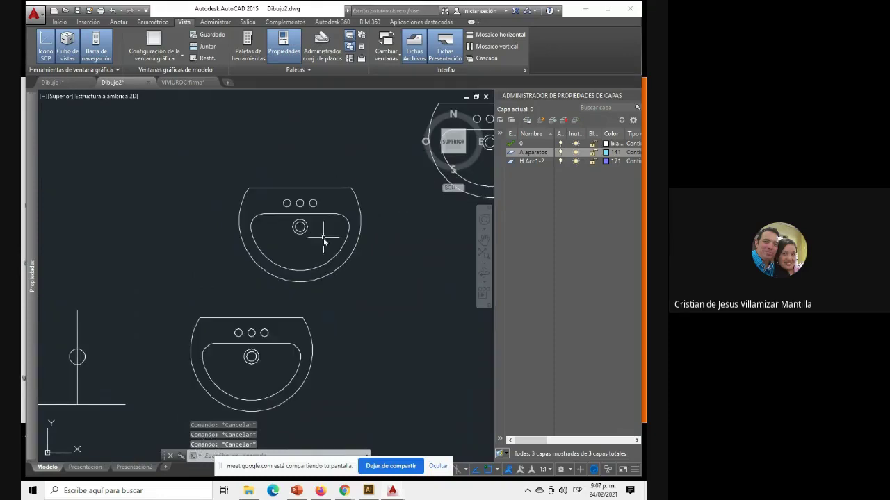
pyautogui.click(308, 204)
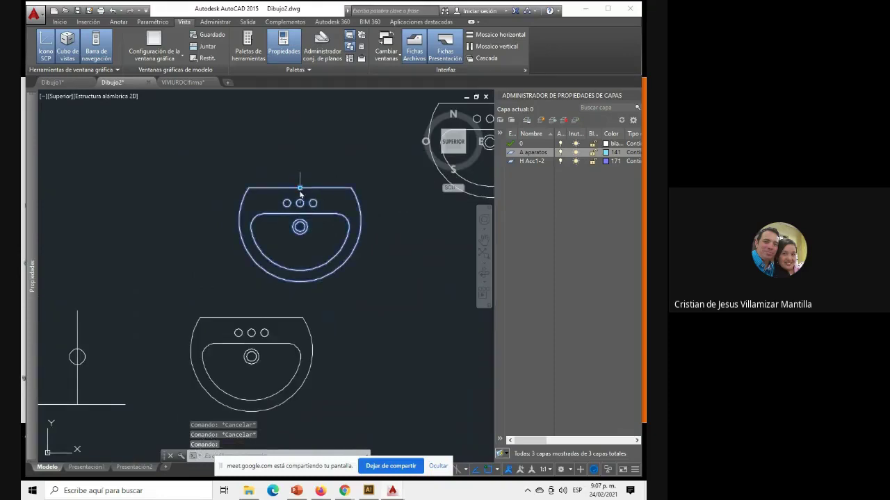
pyautogui.click(300, 187)
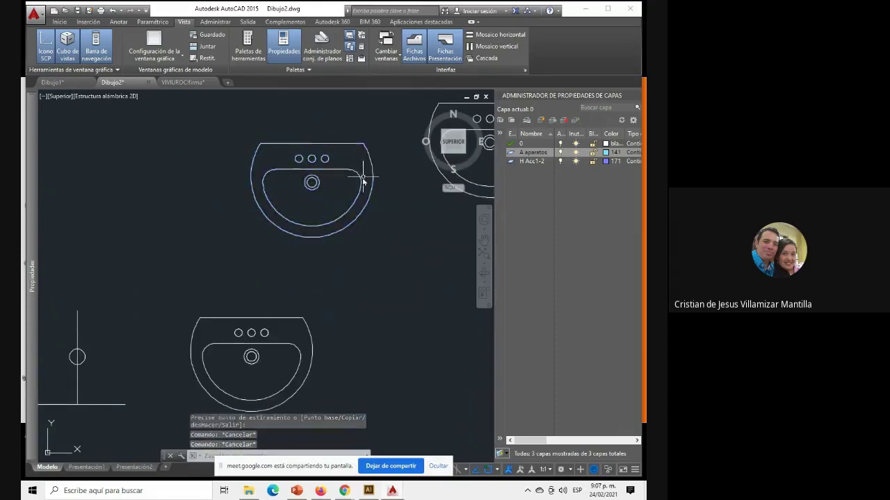
pyautogui.press('Escape')
pyautogui.press('Escape')
pyautogui.press('Escape')
pyautogui.scroll(-2, 334, 221)
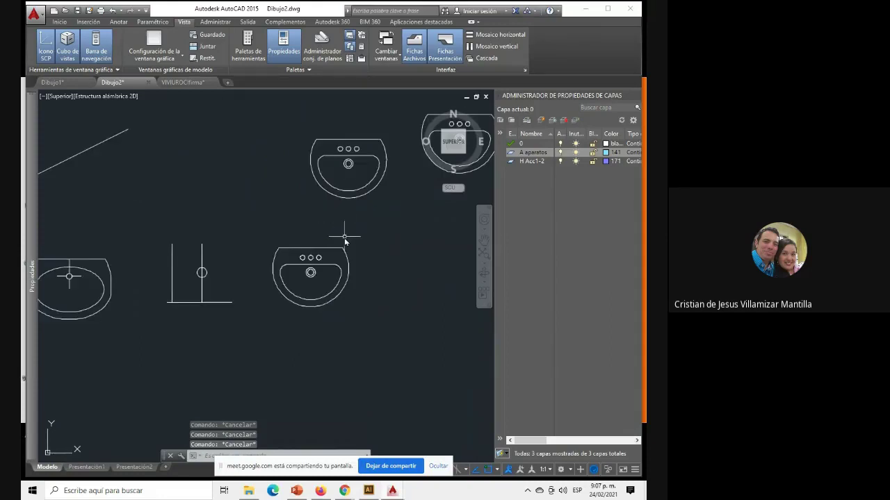
pyautogui.scroll(2, 344, 234)
pyautogui.moveTo(338, 238); pyautogui.dragTo(304, 242, button='middle')
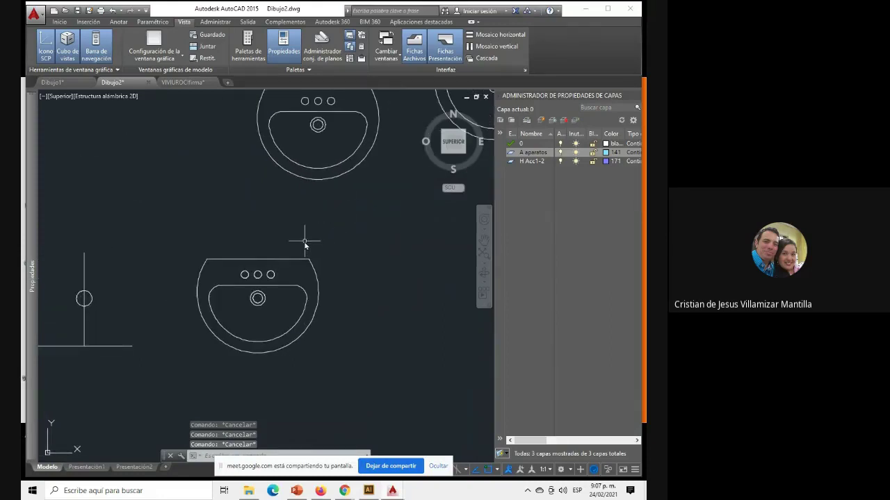
# Start block lavamano 2 set to Convertir en bloque, based at the sink's bottom midpoint.
pyautogui.write('Bq')
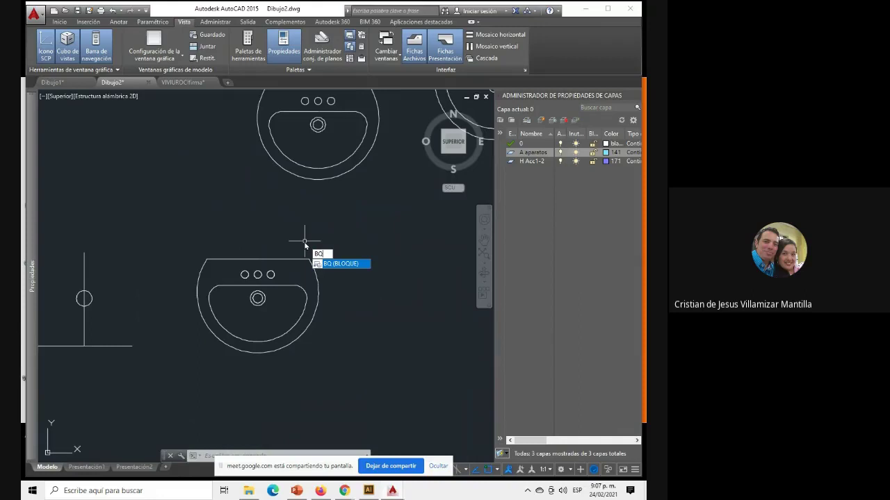
pyautogui.press('Return')
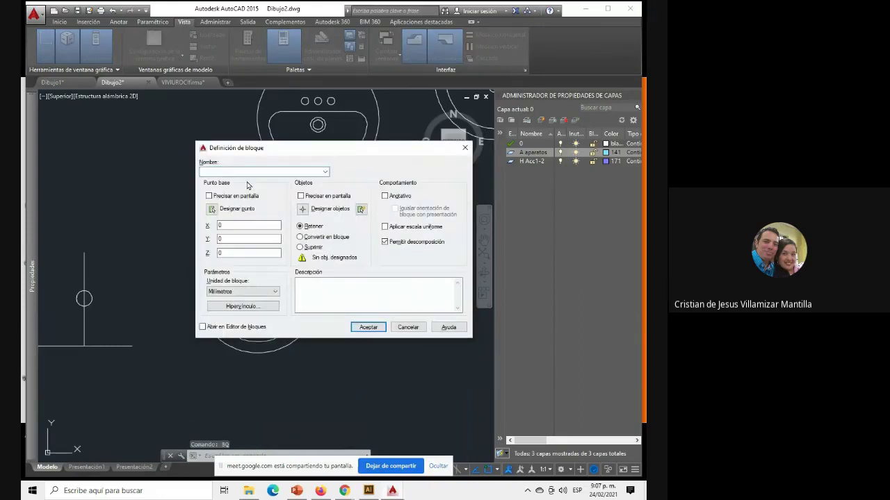
pyautogui.write('lavamano 2')
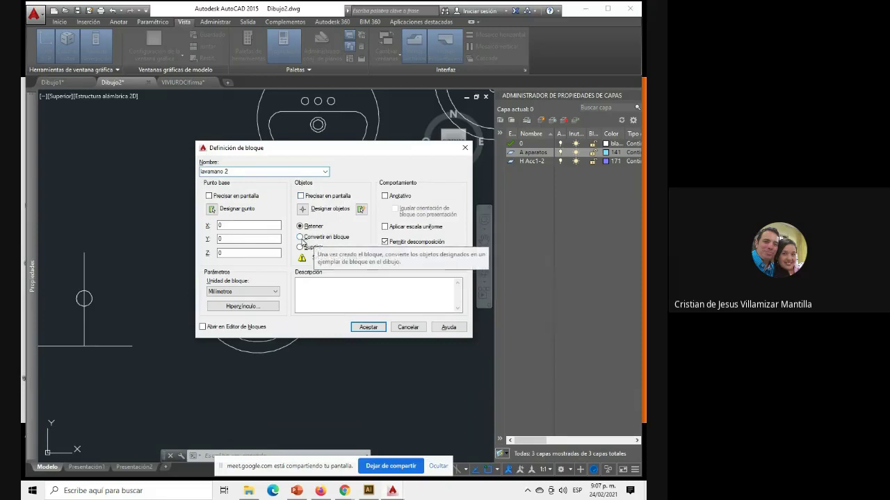
pyautogui.click(300, 238)
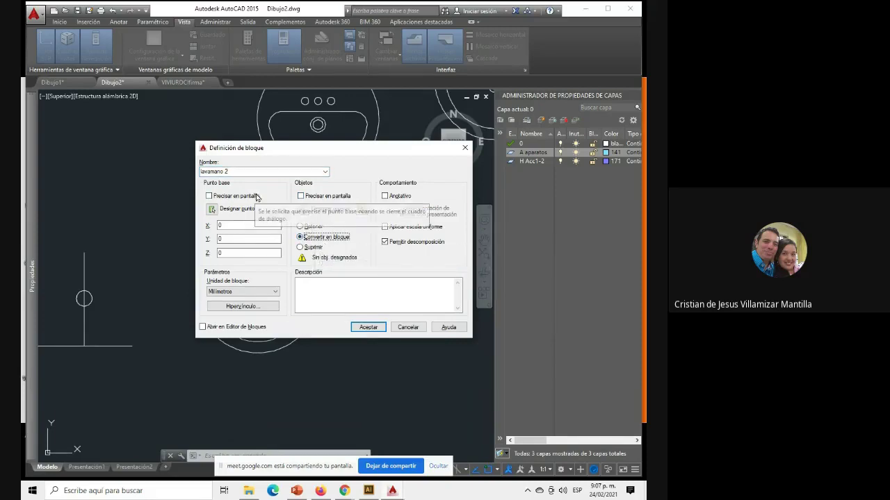
pyautogui.click(212, 209)
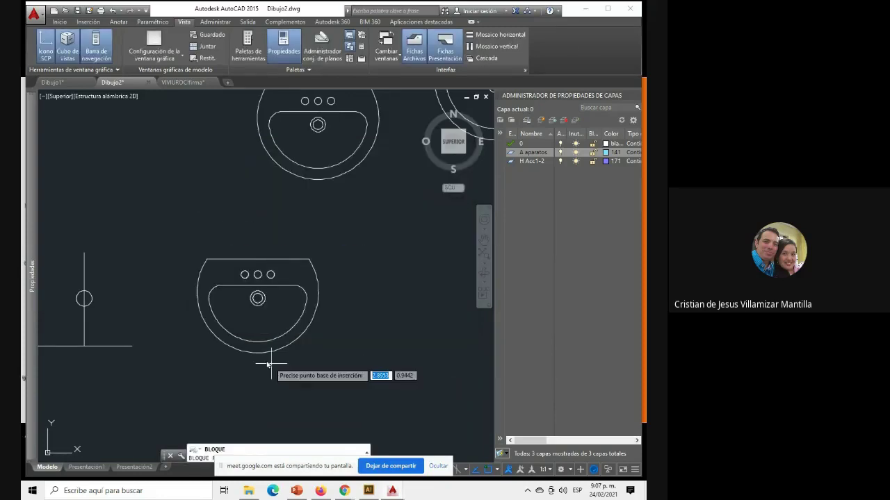
pyautogui.click(258, 354)
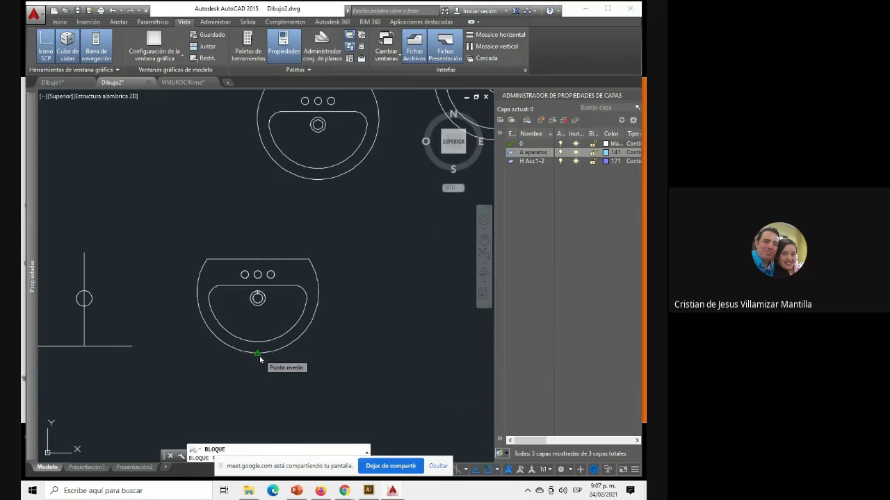
pyautogui.click(259, 357)
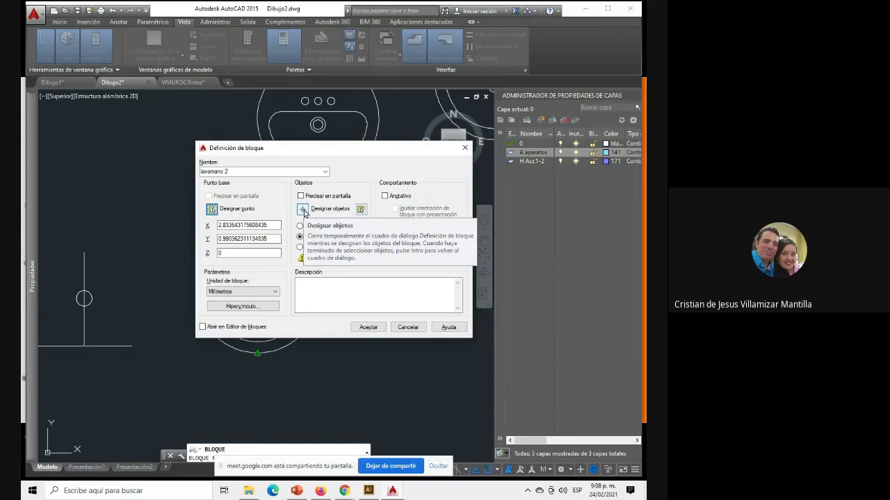
# Window-select the lower sink's 11 objects and create the block.
pyautogui.click(304, 209)
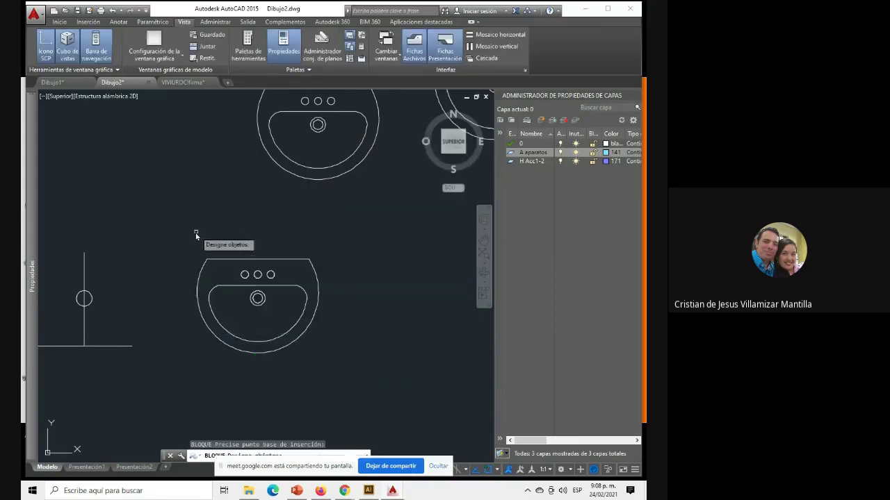
pyautogui.click(353, 376)
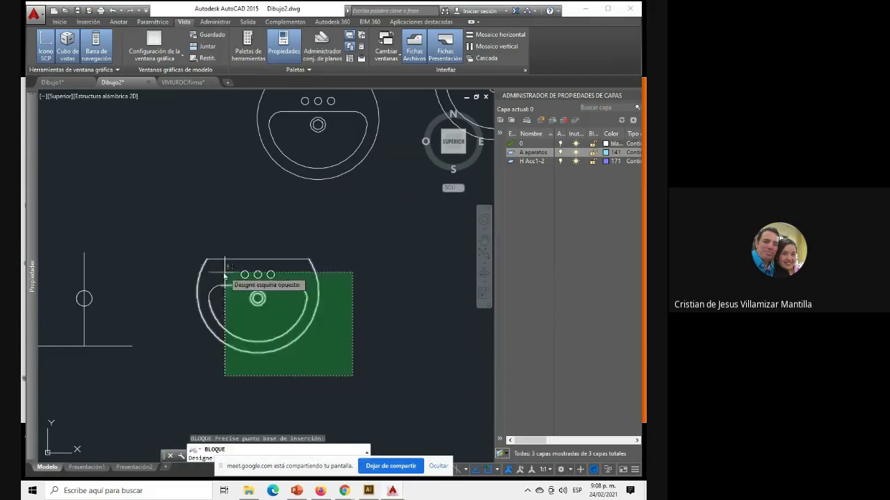
pyautogui.click(184, 238)
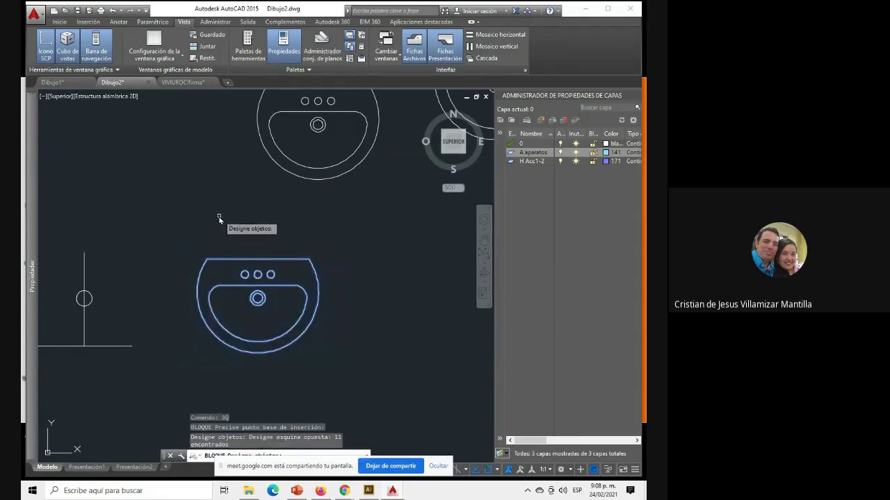
pyautogui.press('Return')
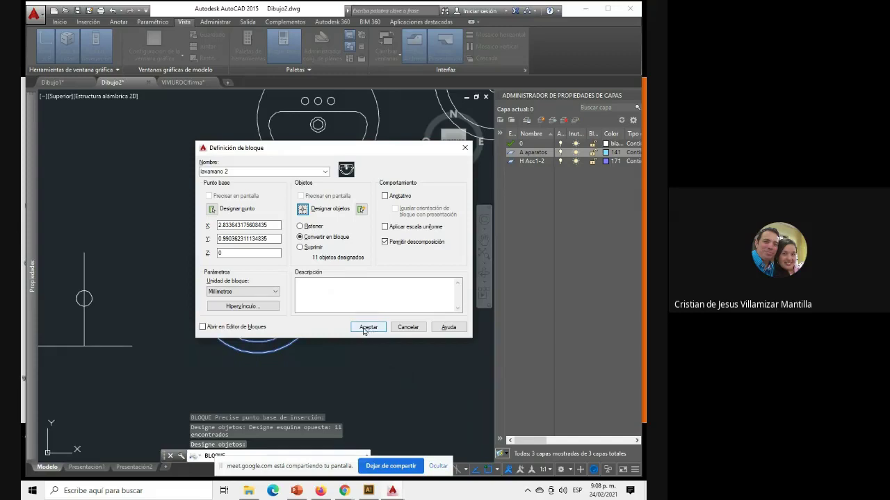
pyautogui.click(367, 327)
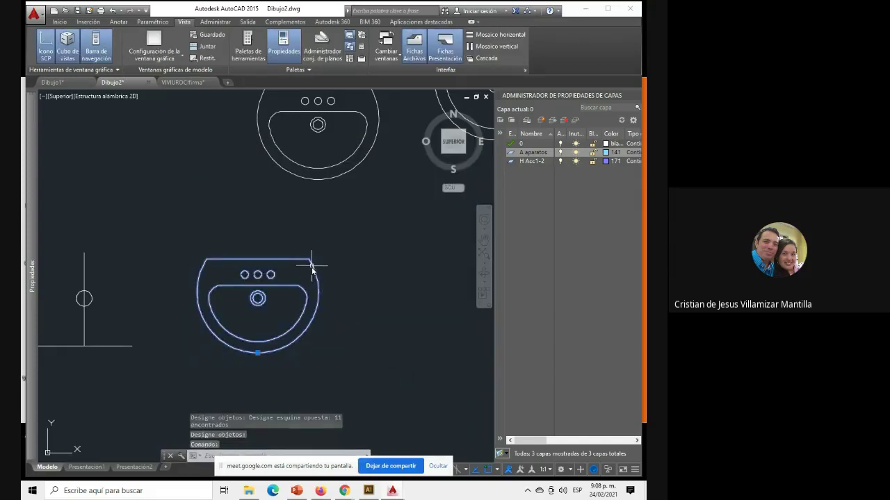
# Select the new block and pan the view toward the other sinks.
pyautogui.press('Escape')
pyautogui.press('Escape')
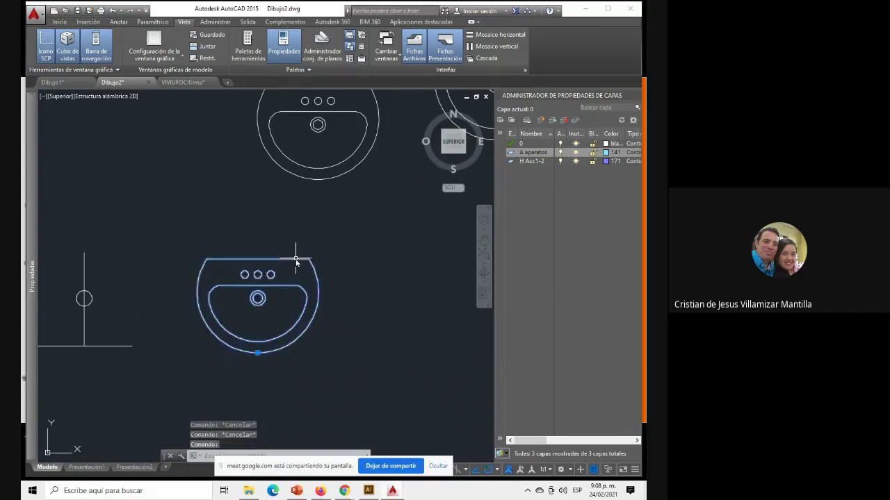
pyautogui.click(294, 260)
pyautogui.press('Escape')
pyautogui.press('Escape')
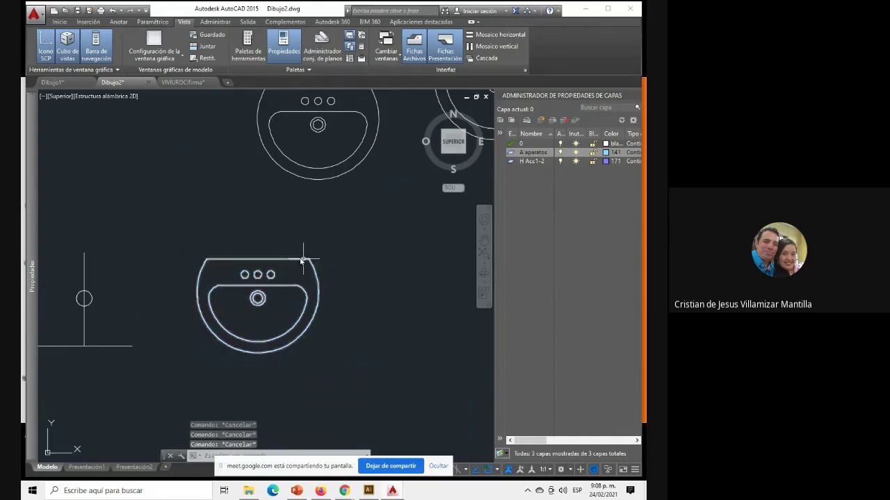
pyautogui.scroll(-4, 264, 285)
pyautogui.moveTo(314, 276)
pyautogui.mouseDown(button='middle')
pyautogui.moveTo(276, 266)
pyautogui.moveTo(301, 276)
pyautogui.mouseUp(button='middle')
pyautogui.scroll(3, 248, 212)
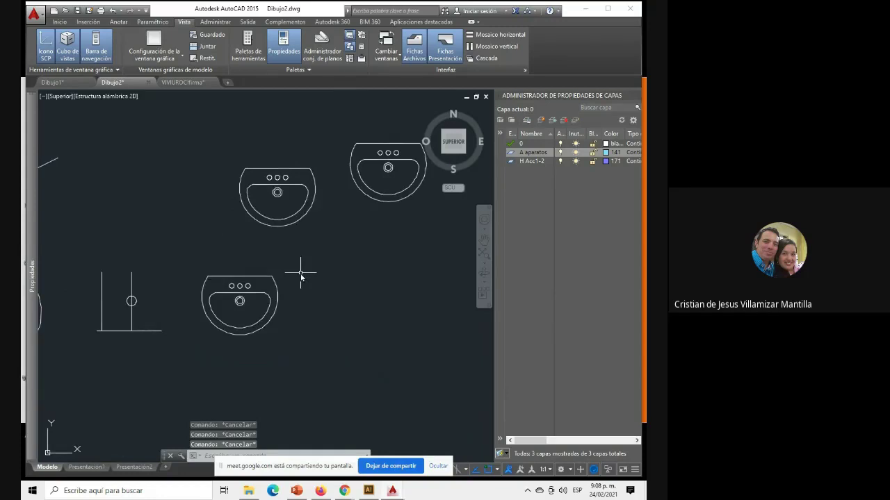
# Undo the zoom and the lavamano 2 block, confirming the sink is loose lines.
pyautogui.hotkey('ctrl', 'z')
pyautogui.hotkey('ctrl', 'z')
pyautogui.hotkey('ctrl', 'z')
pyautogui.hotkey('ctrl', 'z')
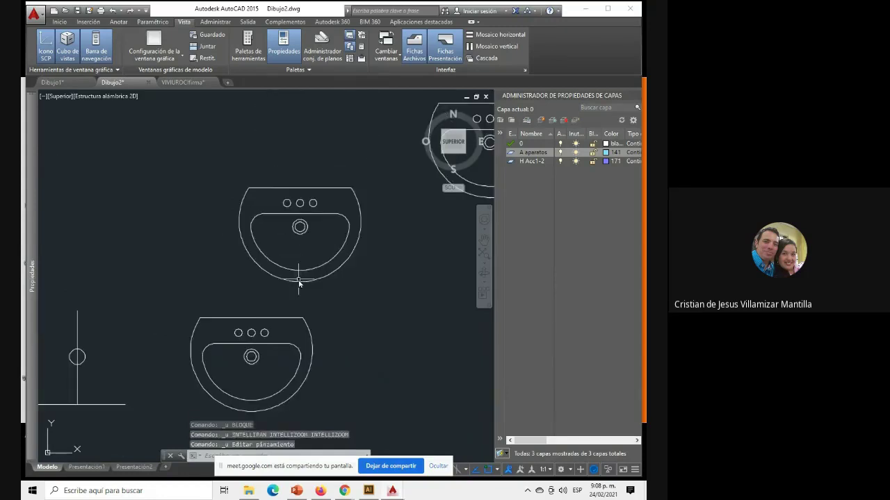
pyautogui.hotkey('ctrl', 'z')
pyautogui.click(292, 293)
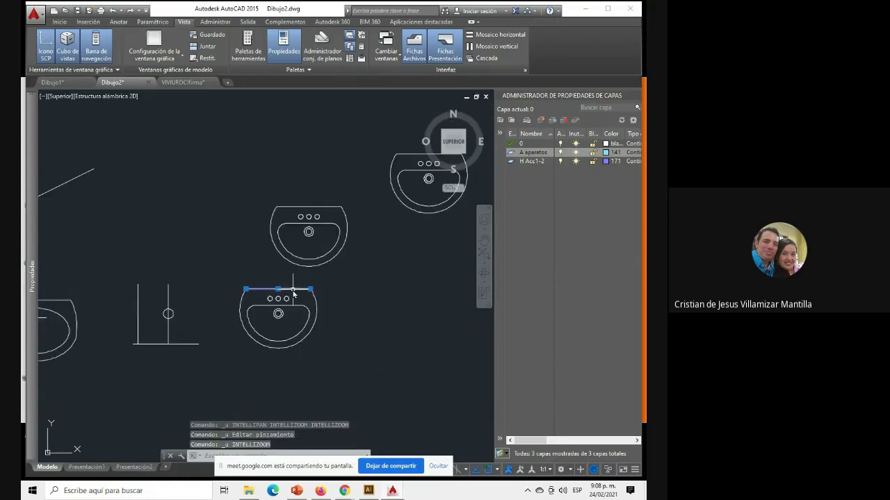
pyautogui.press('Escape')
pyautogui.press('Escape')
pyautogui.press('Escape')
pyautogui.moveTo(319, 297); pyautogui.dragTo(333, 280, button='middle')
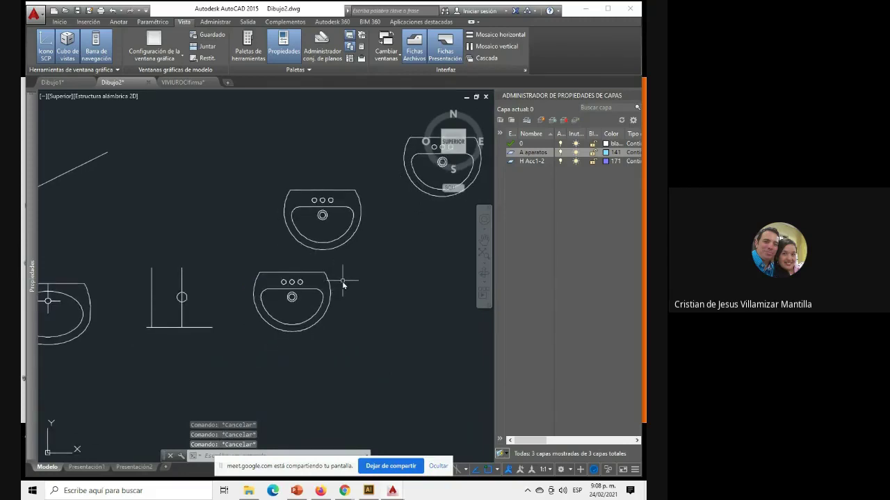
pyautogui.scroll(2, 343, 284)
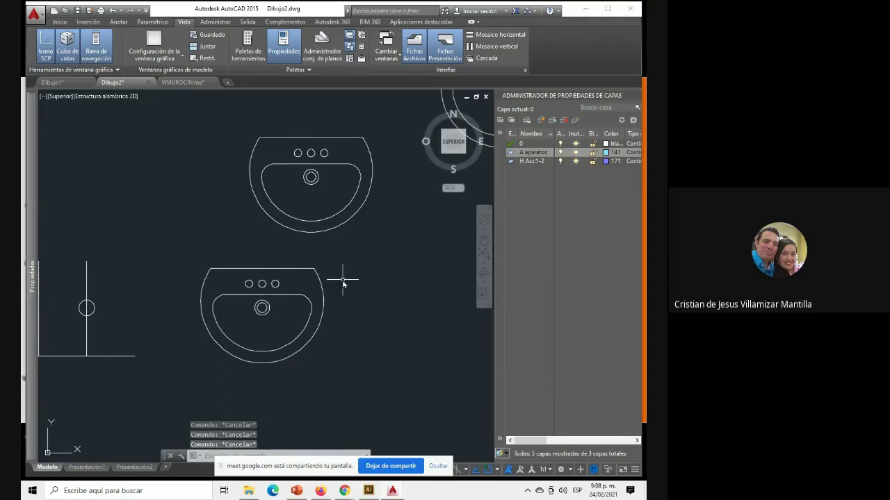
# Start block Lavamanos 2 based at the drain centre (X 2.8336, Y 1.2014).
pyautogui.write('B')
pyautogui.write('Q')
pyautogui.press('Return')
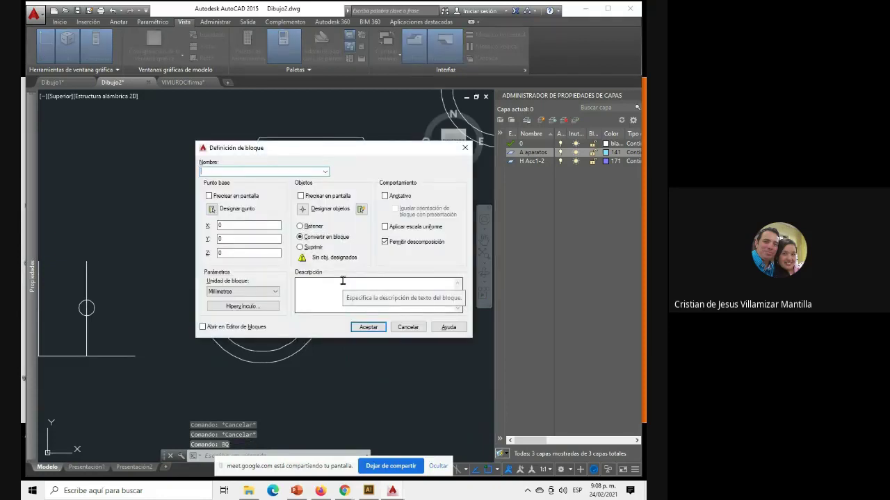
pyautogui.write('Lavamanos')
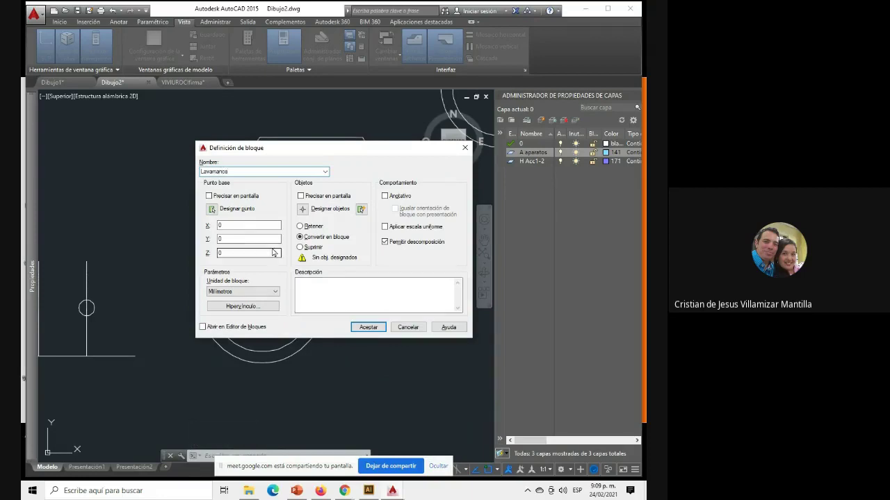
pyautogui.click(212, 209)
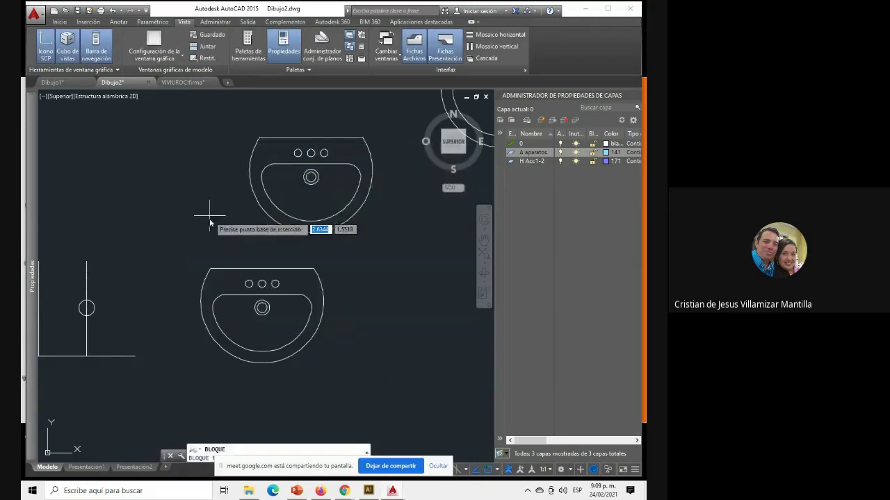
pyautogui.click(262, 309)
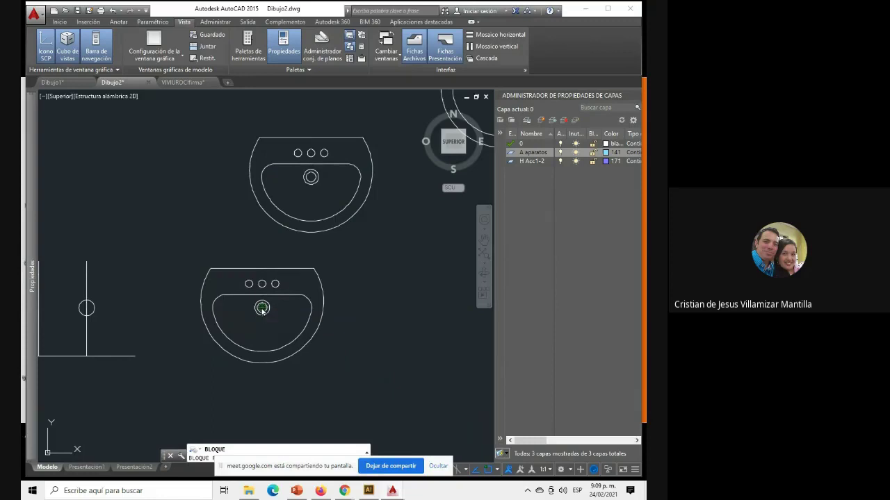
pyautogui.doubleClick(239, 171)
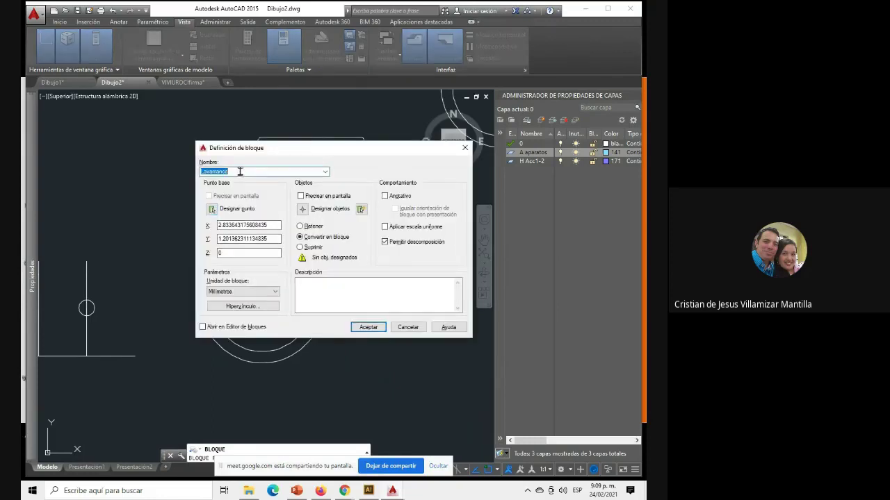
pyautogui.click(245, 172)
pyautogui.write('2')
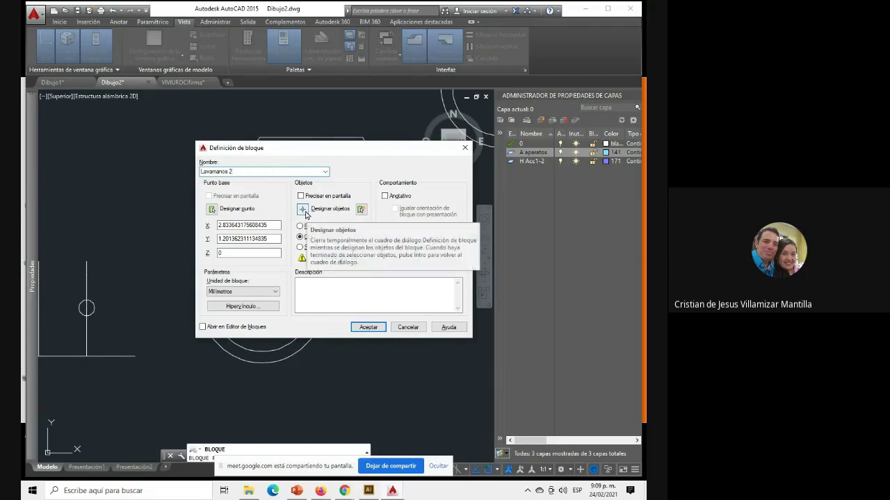
# Window-select the lower sink's 11 objects and set originals to Suprimir.
pyautogui.click(306, 209)
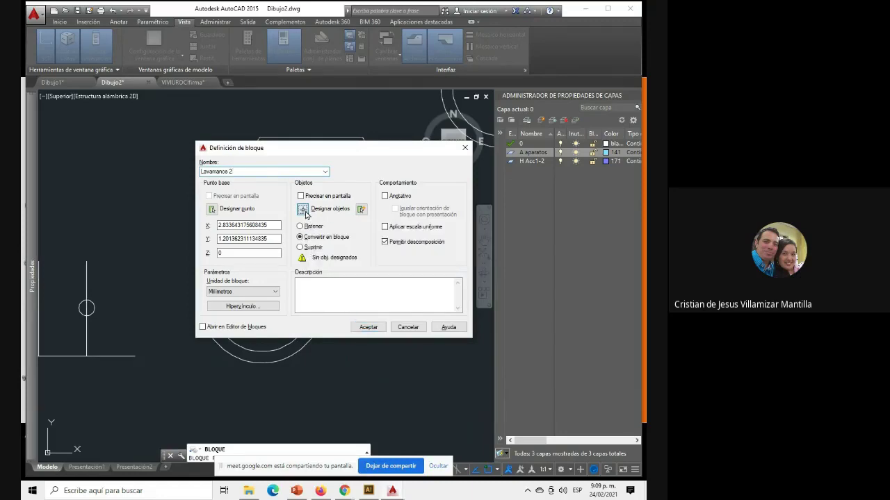
pyautogui.click(176, 248)
pyautogui.click(337, 373)
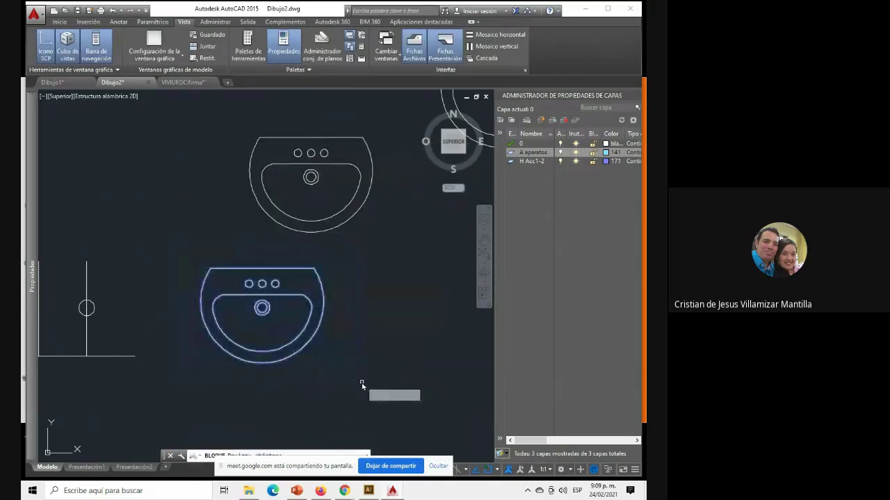
pyautogui.press('Return')
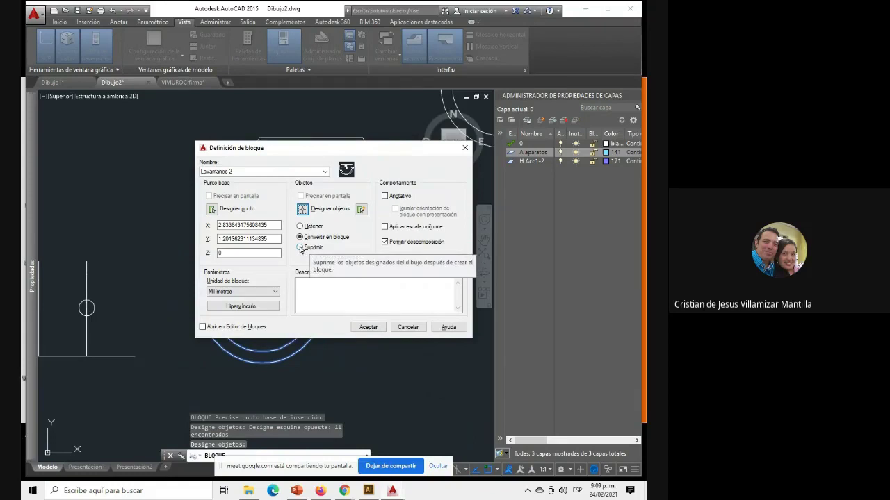
pyautogui.click(301, 248)
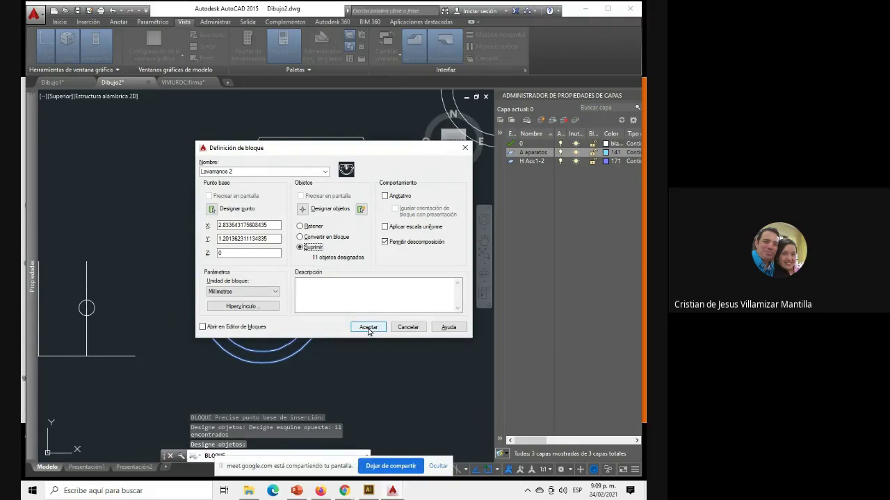
# Confirm the Lavamanos 2 definition with Aceptar, removing the lower sink's loose lines.
pyautogui.click(367, 327)
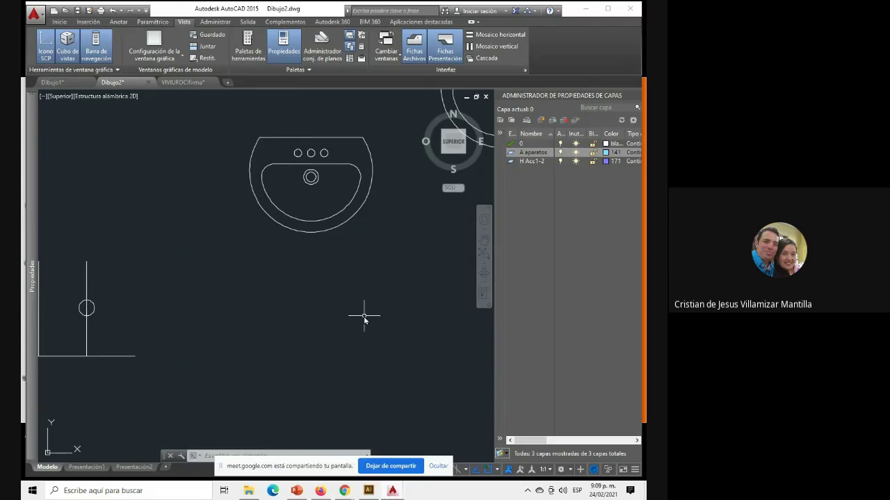
# Pick Lavamanos 2 from the Nombre list and start inserting it at scale 1, angle 0.
pyautogui.write('in')
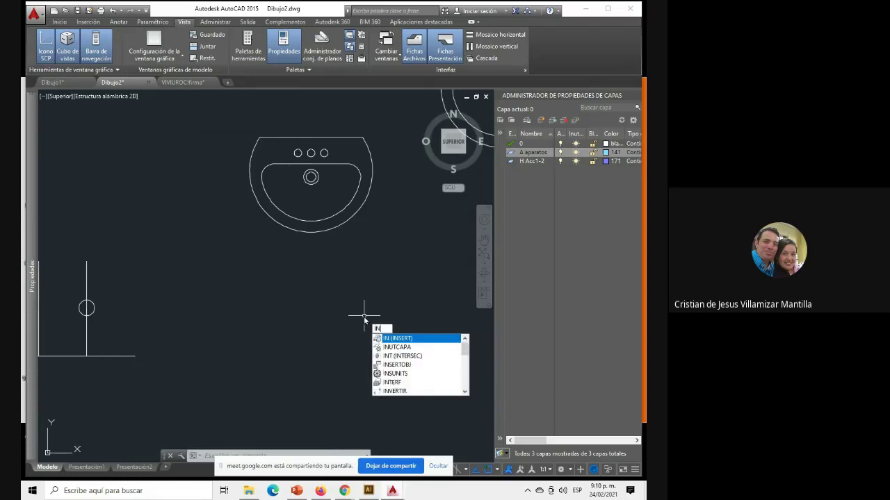
pyautogui.press('Return')
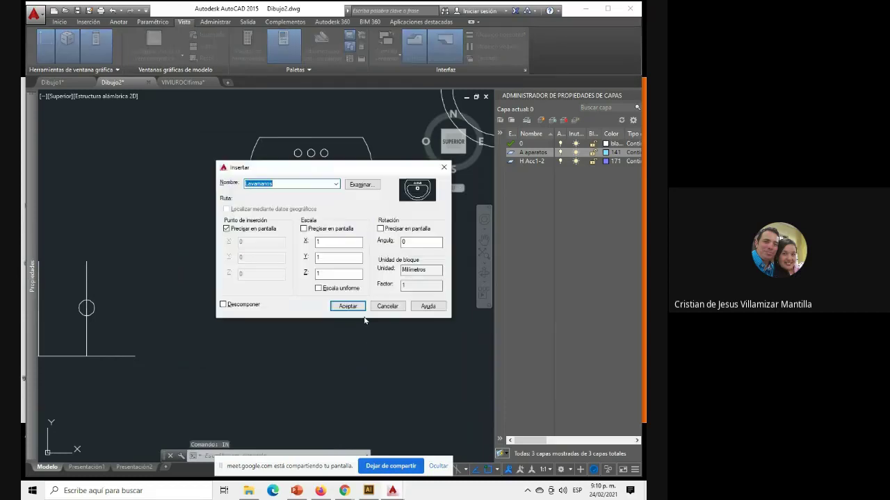
pyautogui.click(336, 184)
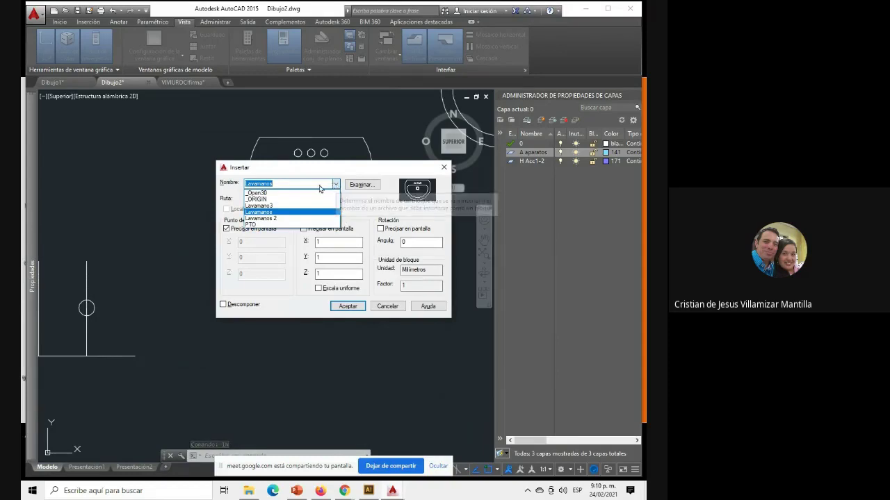
pyautogui.click(336, 185)
pyautogui.click(336, 185)
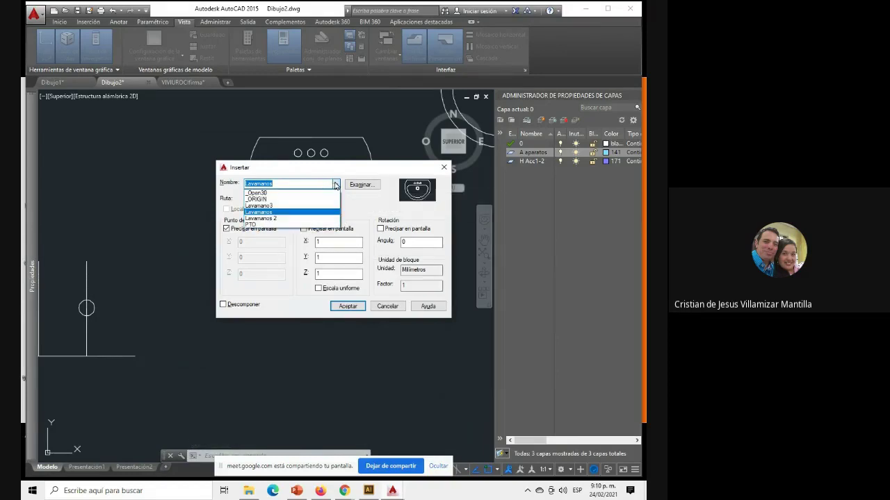
pyautogui.click(291, 214)
pyautogui.click(308, 182)
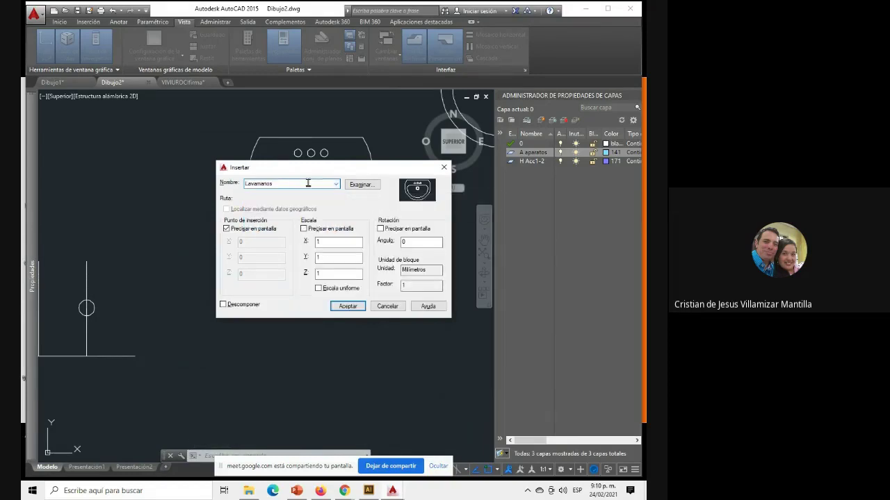
pyautogui.click(337, 186)
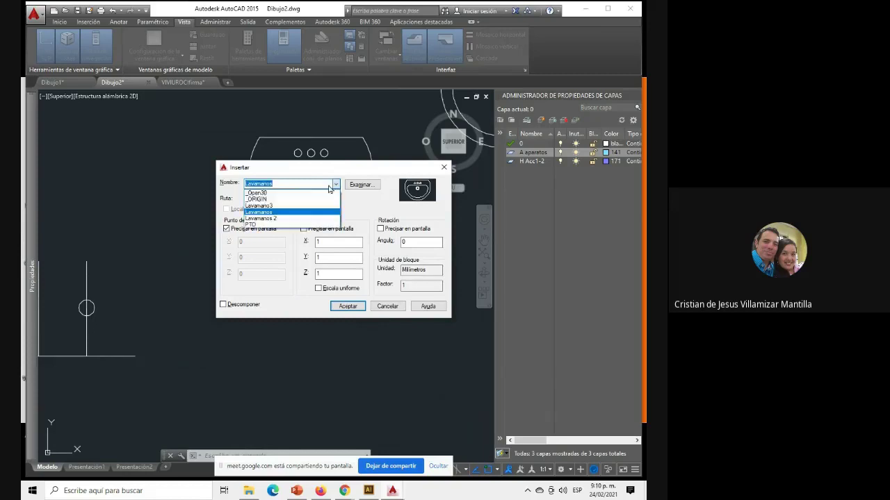
pyautogui.click(299, 217)
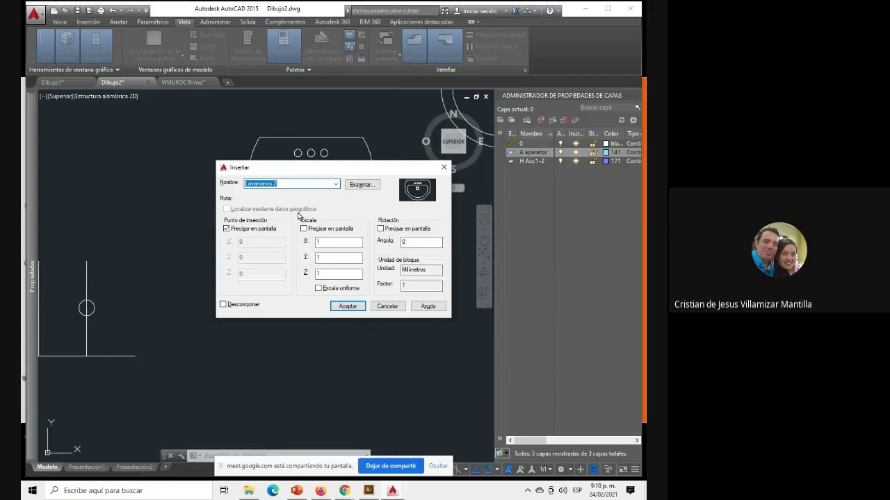
pyautogui.click(339, 307)
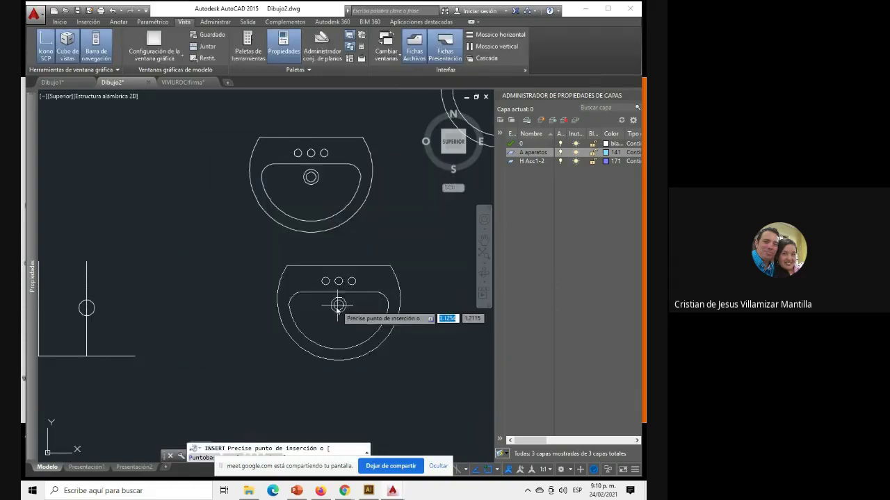
# Place the Lavamanos 2 washbasin below the upper sink.
pyautogui.click(252, 307)
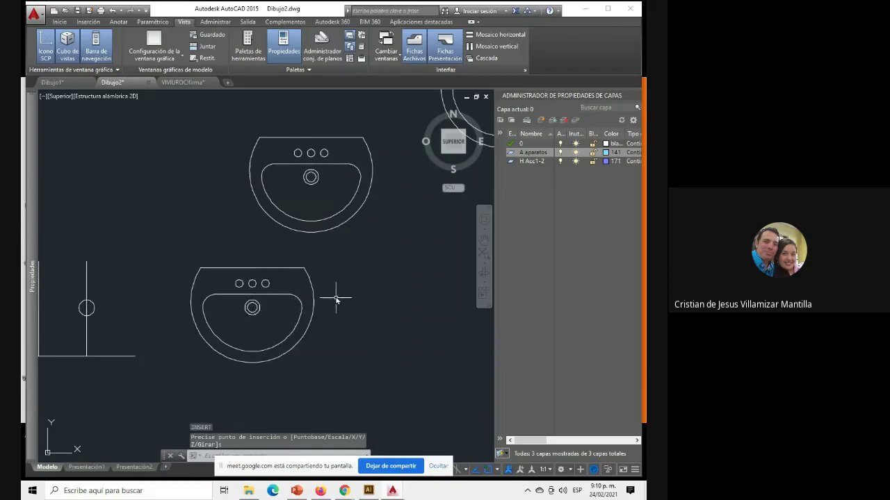
pyautogui.click(331, 218)
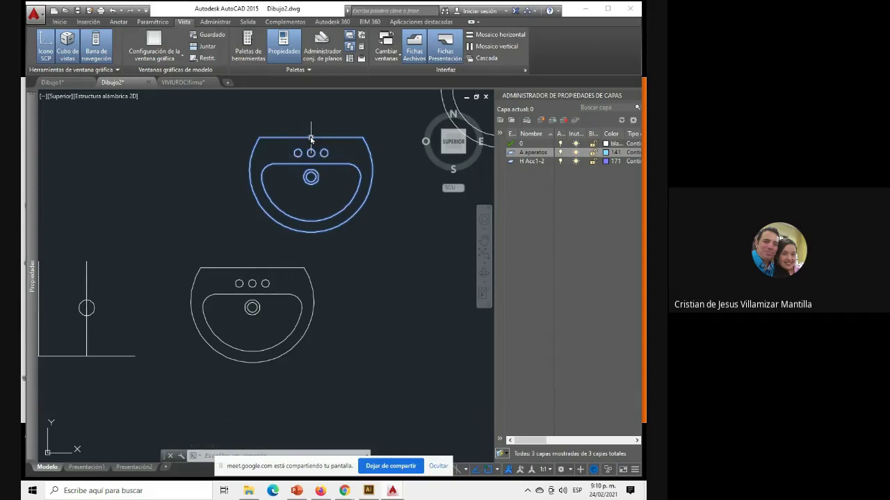
pyautogui.click(310, 137)
pyautogui.press('Escape')
pyautogui.press('Escape')
pyautogui.press('Escape')
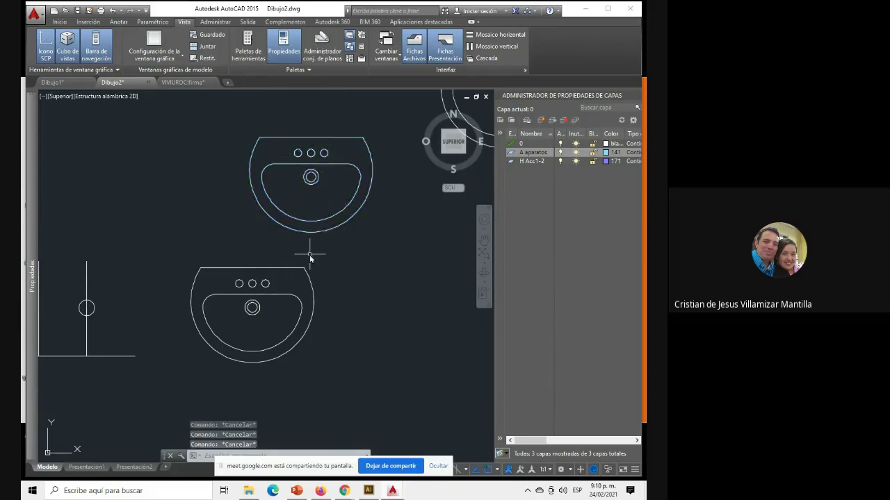
# Select and check both washbasin blocks, then zoom to review the layout.
pyautogui.click(293, 271)
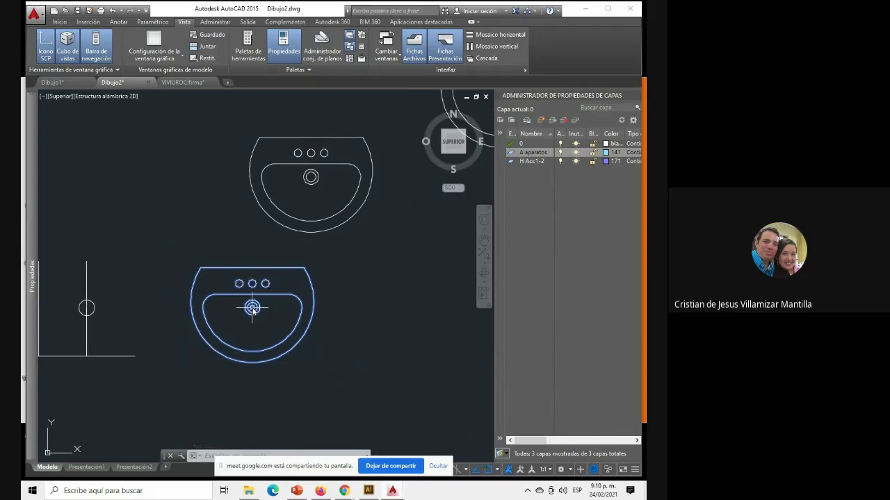
pyautogui.click(253, 308)
pyautogui.press('Escape')
pyautogui.press('Escape')
pyautogui.click(342, 298)
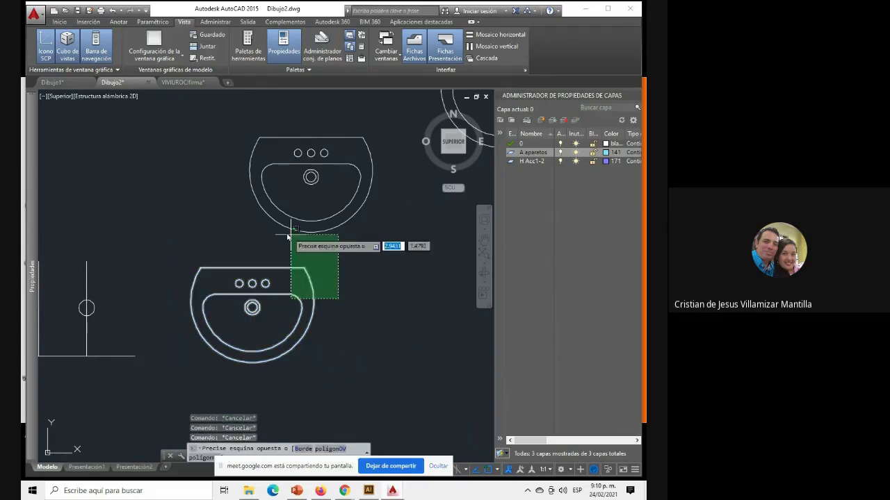
pyautogui.click(298, 229)
pyautogui.press('Escape')
pyautogui.scroll(-5, 334, 297)
pyautogui.scroll(2, 341, 291)
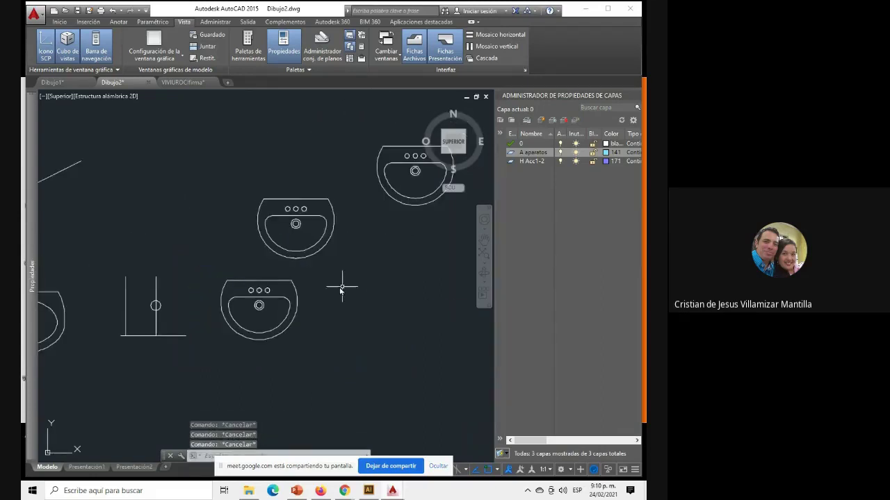
pyautogui.scroll(2, 329, 285)
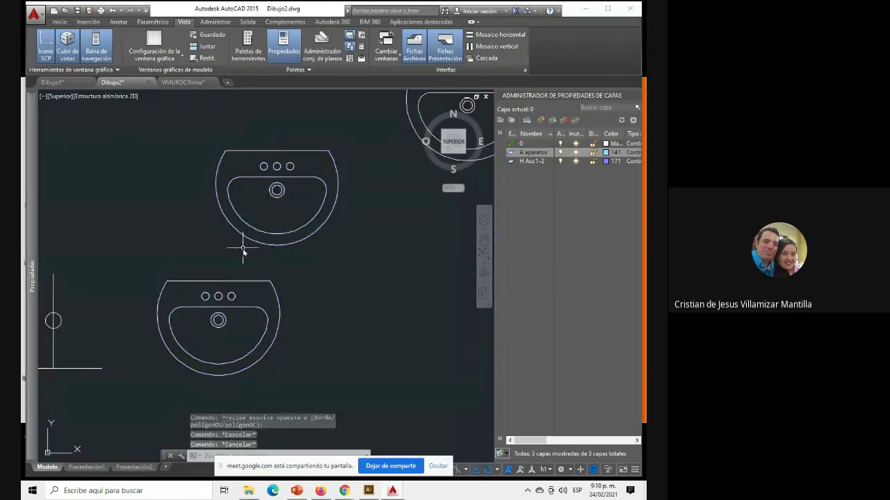
pyautogui.scroll(-4, 318, 281)
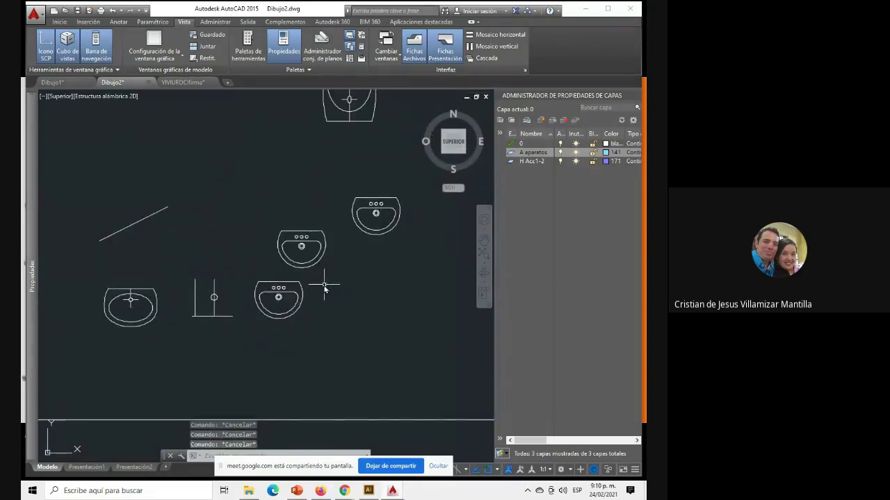
pyautogui.scroll(2, 324, 287)
pyautogui.scroll(2, 317, 285)
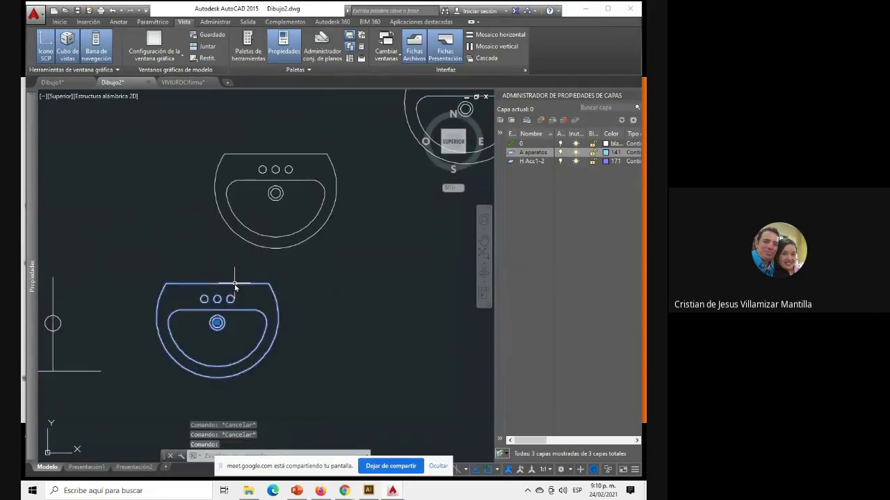
# Grip-move one washbasin by its centre down into open space near the long line.
pyautogui.click(217, 323)
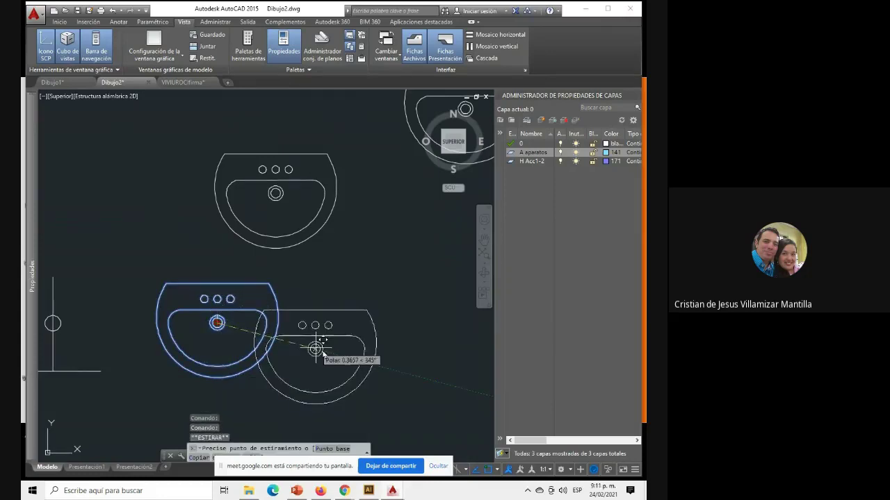
pyautogui.scroll(-3, 335, 306)
pyautogui.scroll(2, 358, 302)
pyautogui.scroll(1, 333, 326)
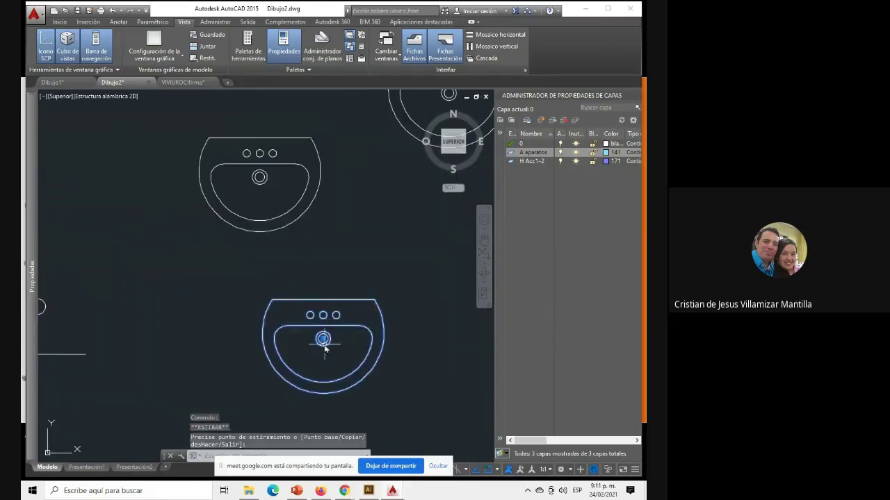
pyautogui.scroll(-2, 169, 189)
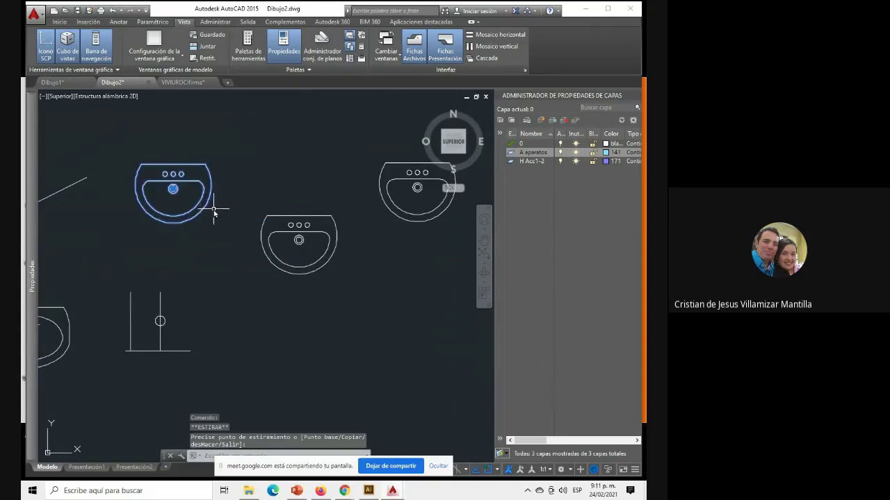
pyautogui.scroll(-3, 257, 236)
pyautogui.press('Escape')
pyautogui.press('Escape')
pyautogui.moveTo(256, 236); pyautogui.dragTo(282, 265, button='middle')
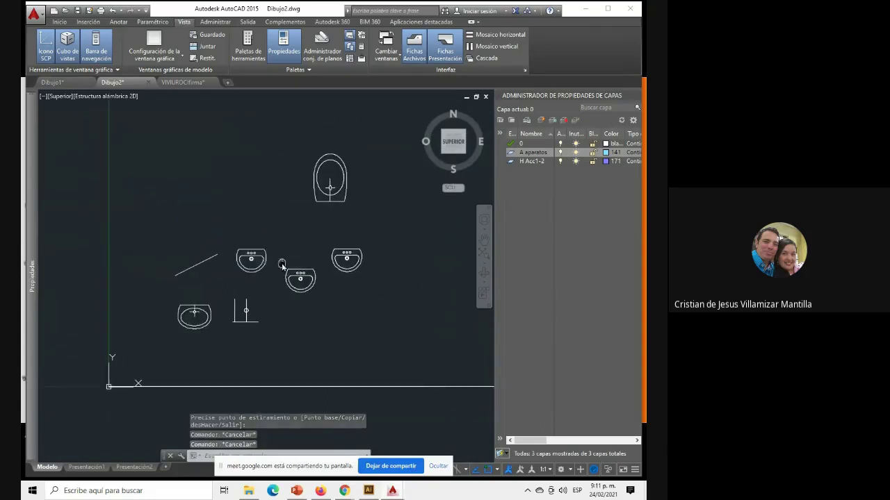
pyautogui.click(254, 262)
pyautogui.click(250, 260)
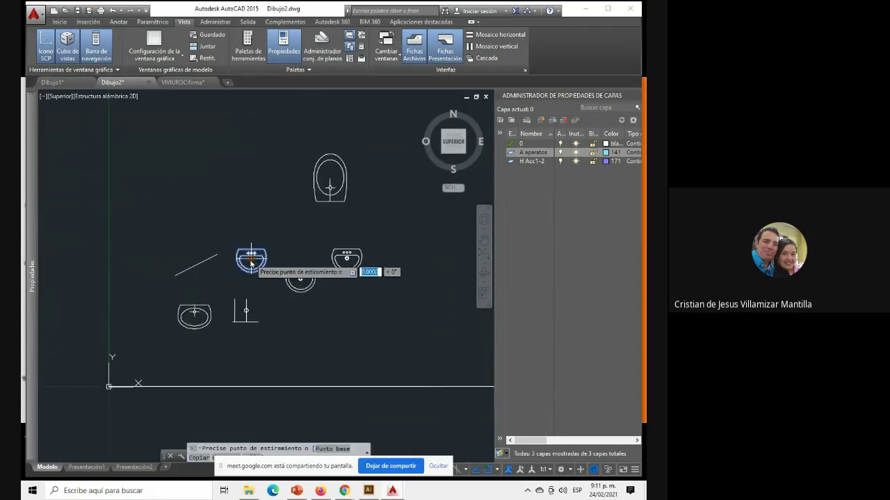
pyautogui.moveTo(321, 334); pyautogui.dragTo(220, 317, button='middle')
pyautogui.scroll(2, 278, 348)
pyautogui.click(284, 341)
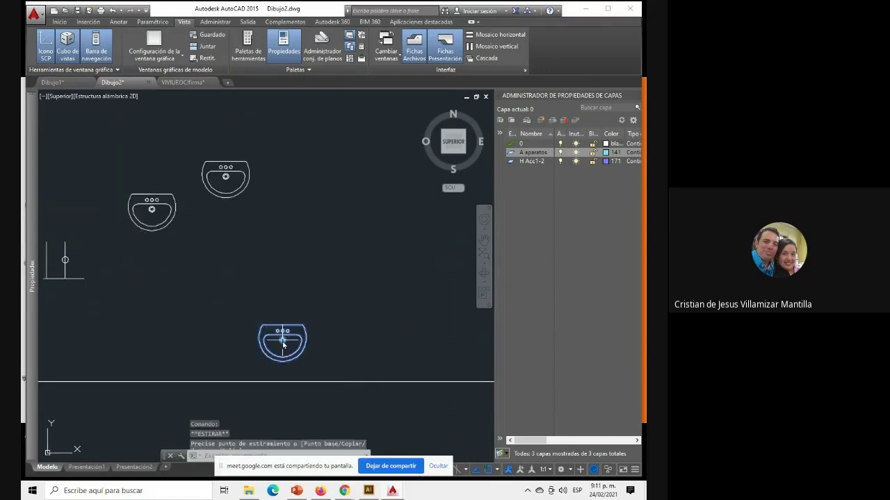
# Erase only the long horizontal line, keeping the lower Lavamanos 2 block in place.
pyautogui.scroll(-1, 292, 336)
pyautogui.scroll(-1, 278, 358)
pyautogui.click(260, 363)
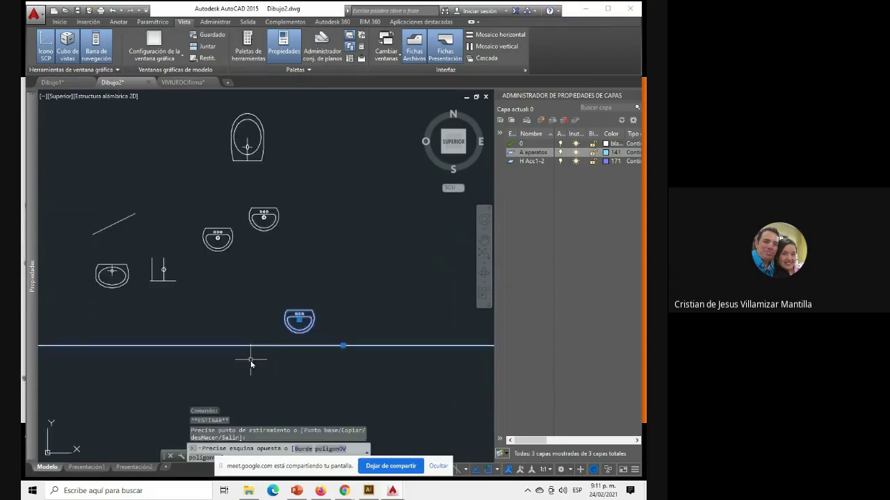
pyautogui.press('Delete')
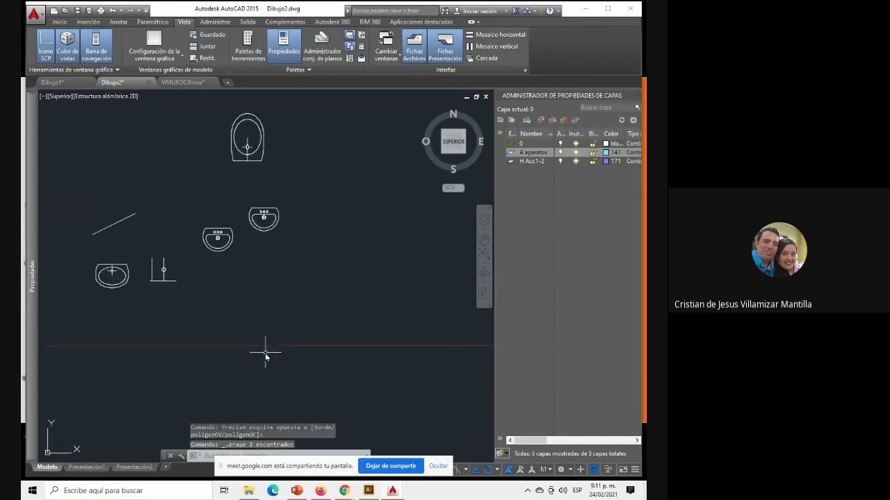
pyautogui.hotkey('ctrl', 'z')
pyautogui.press('Escape')
pyautogui.press('Escape')
pyautogui.press('Escape')
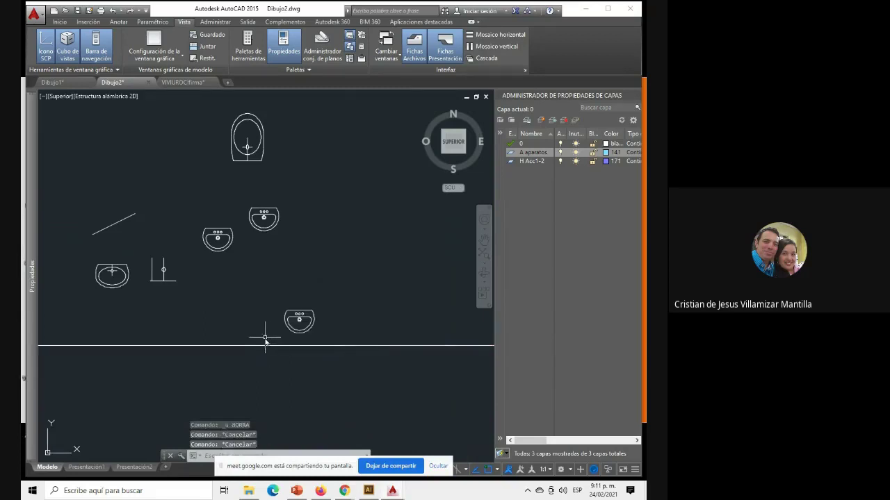
pyautogui.click(264, 338)
pyautogui.click(251, 362)
pyautogui.press('Delete')
pyautogui.scroll(2, 331, 280)
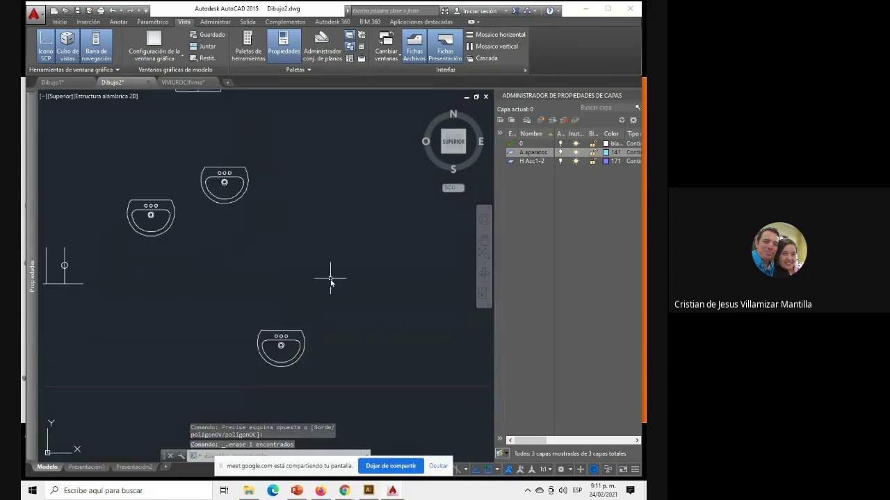
# Draw the countertop rectangle from a picked corner to @1.5,0.15 above the lower washbasin.
pyautogui.write('l')
pyautogui.press('Return')
pyautogui.click(266, 295)
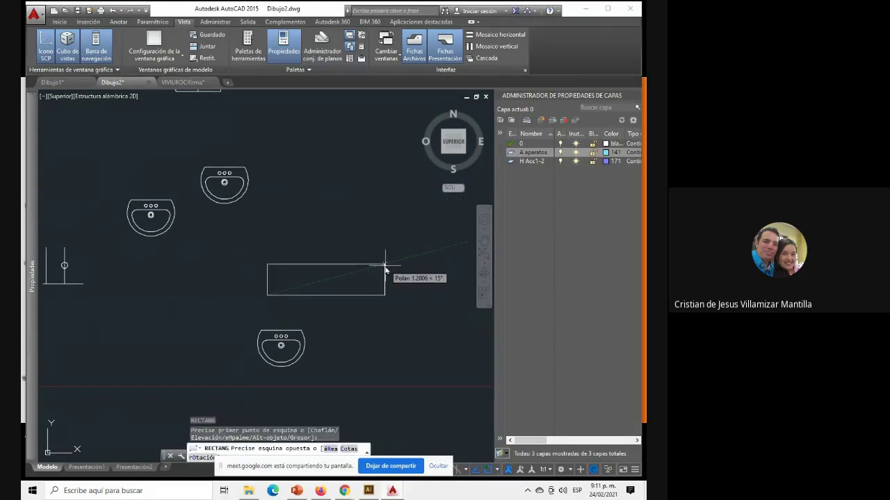
pyautogui.write('1.5')
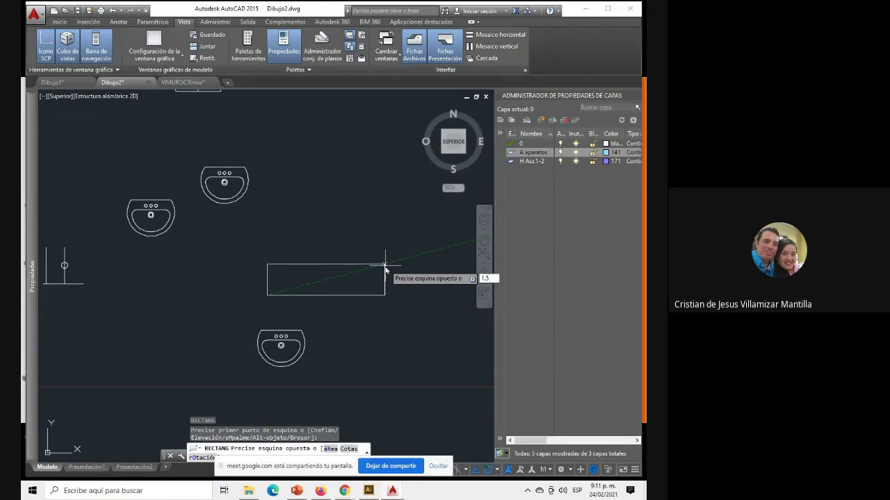
pyautogui.press('Tab')
pyautogui.write('1')
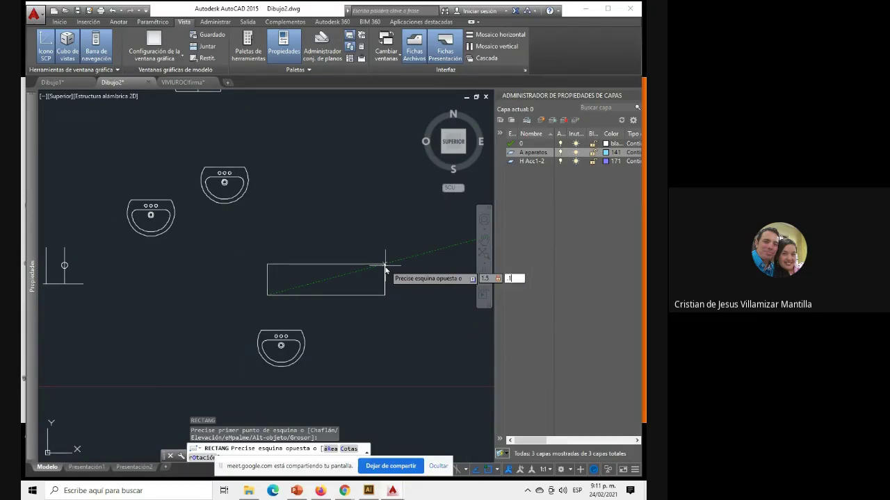
pyautogui.write('5')
pyautogui.press('Return')
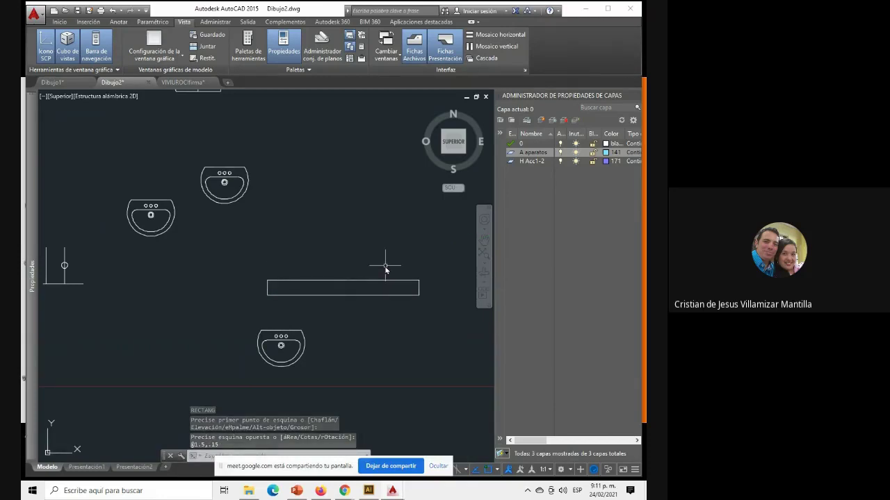
pyautogui.click(287, 351)
# Drop the washbasin so its top touches the 1.5 × 0.15 countertop's bottom edge, then deselect.
pyautogui.click(281, 346)
pyautogui.scroll(2, 325, 324)
pyautogui.scroll(1, 324, 324)
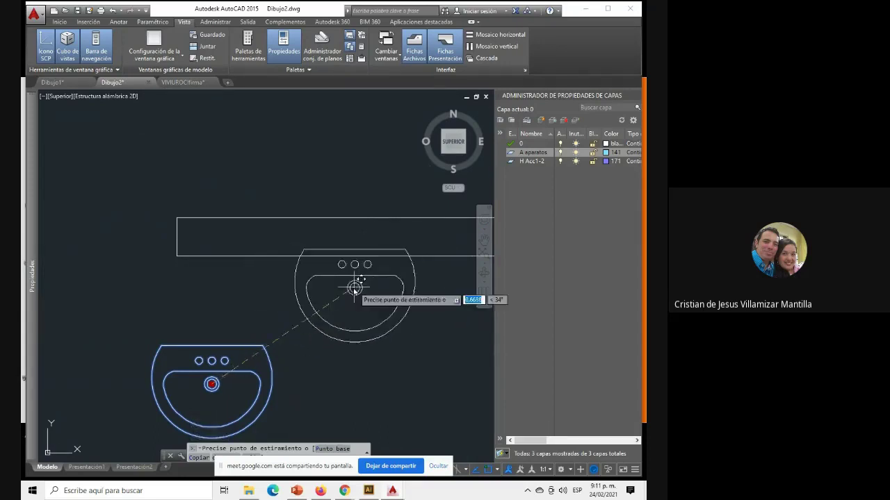
pyautogui.scroll(-4, 312, 284)
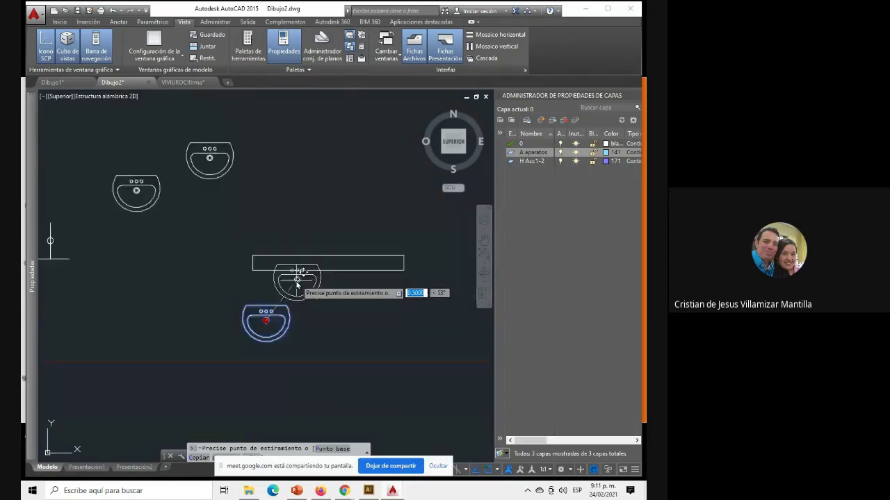
pyautogui.scroll(2, 348, 281)
pyautogui.scroll(2, 355, 277)
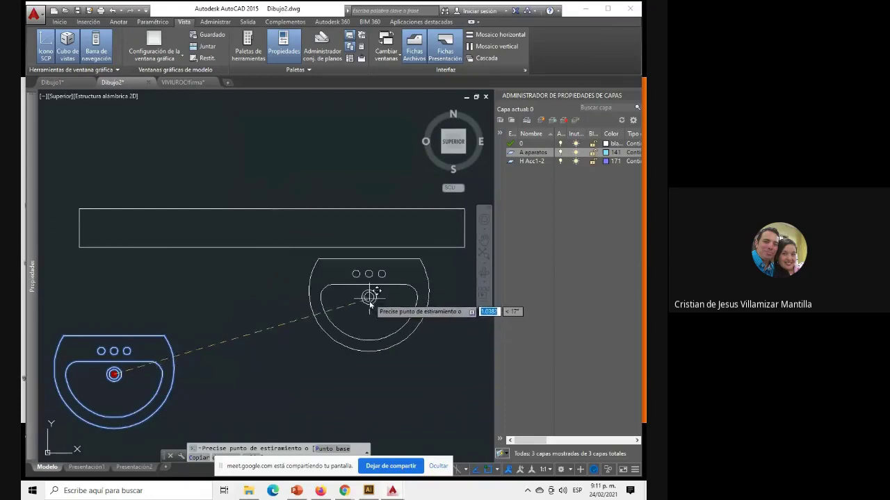
pyautogui.scroll(2, 374, 281)
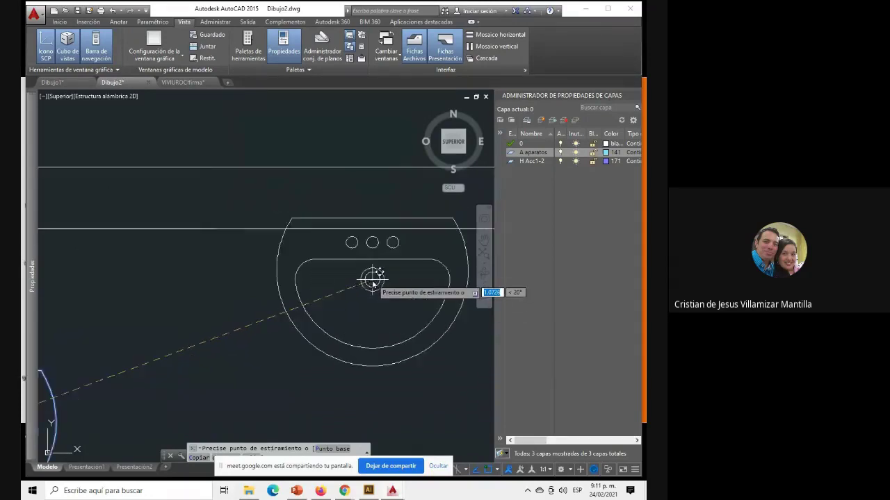
pyautogui.scroll(2, 365, 289)
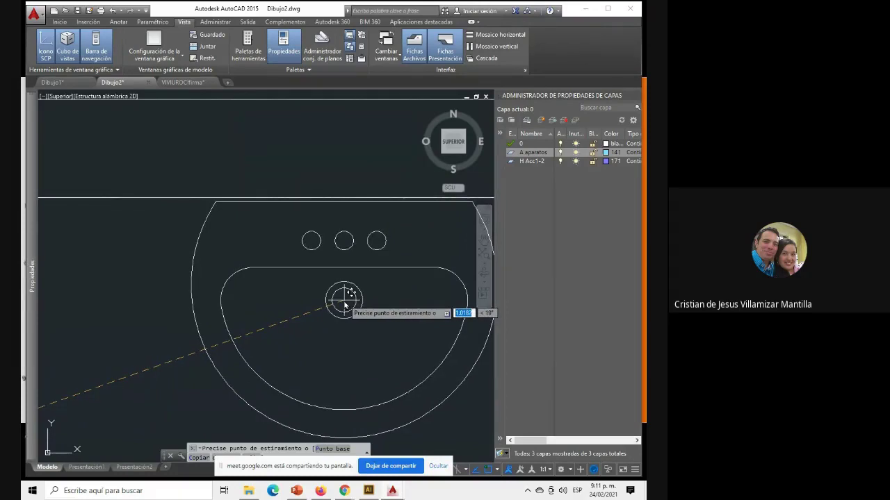
pyautogui.scroll(-2, 345, 303)
pyautogui.scroll(-2, 353, 320)
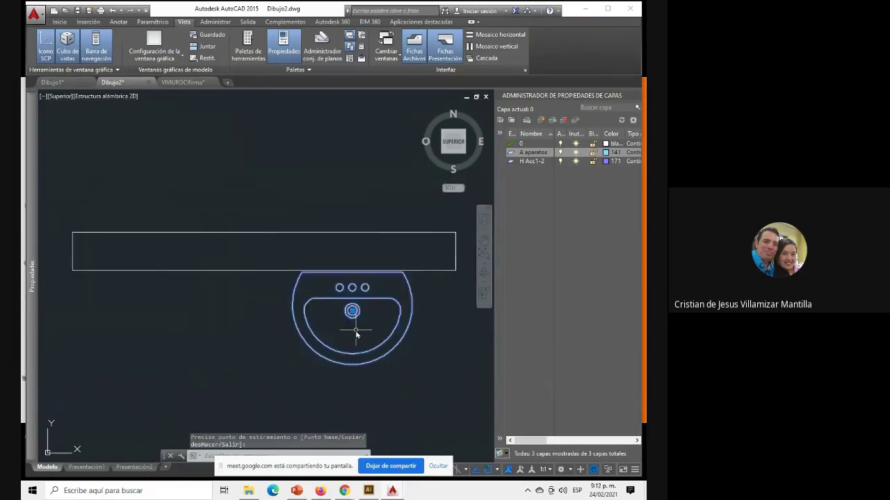
pyautogui.scroll(-2, 356, 334)
pyautogui.press('Escape')
pyautogui.press('Escape')
pyautogui.press('Escape')
pyautogui.scroll(5, 292, 288)
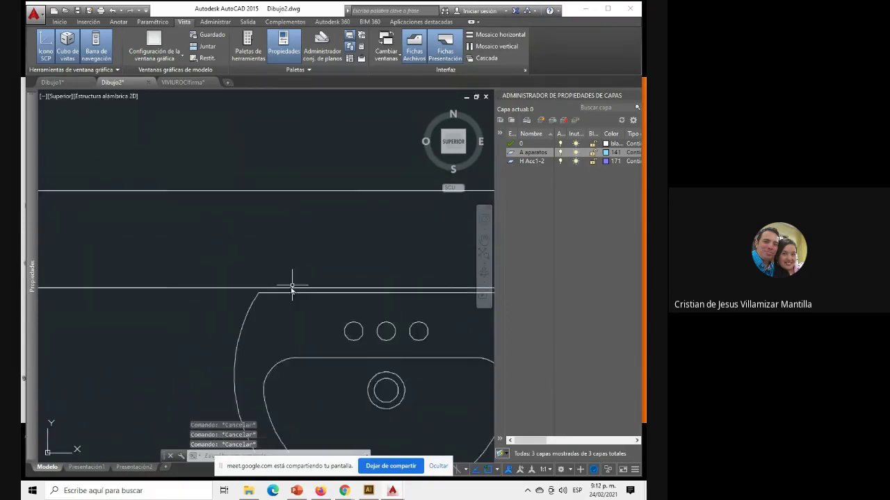
pyautogui.scroll(2, 281, 292)
pyautogui.scroll(2, 268, 298)
pyautogui.scroll(-3, 254, 295)
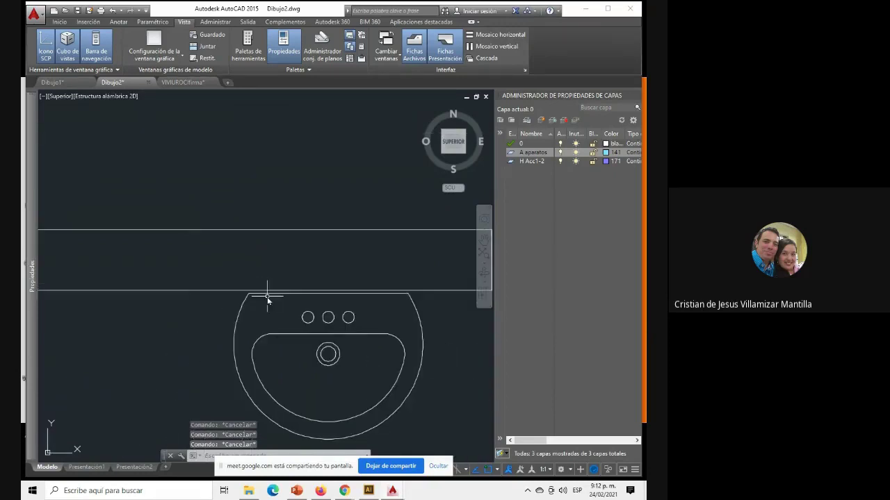
pyautogui.scroll(-3, 268, 294)
pyautogui.scroll(1, 318, 298)
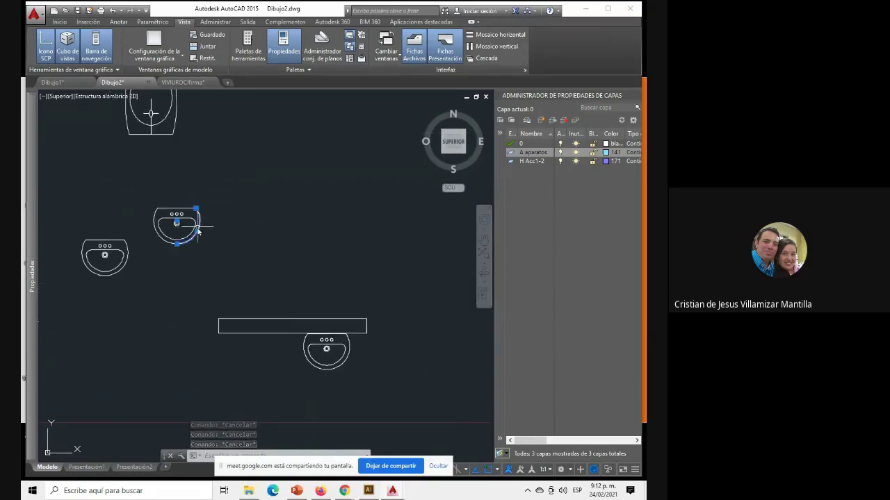
# Try snapping the left washbasin to the nearest point on an edge, then cancel the move.
pyautogui.click(120, 244)
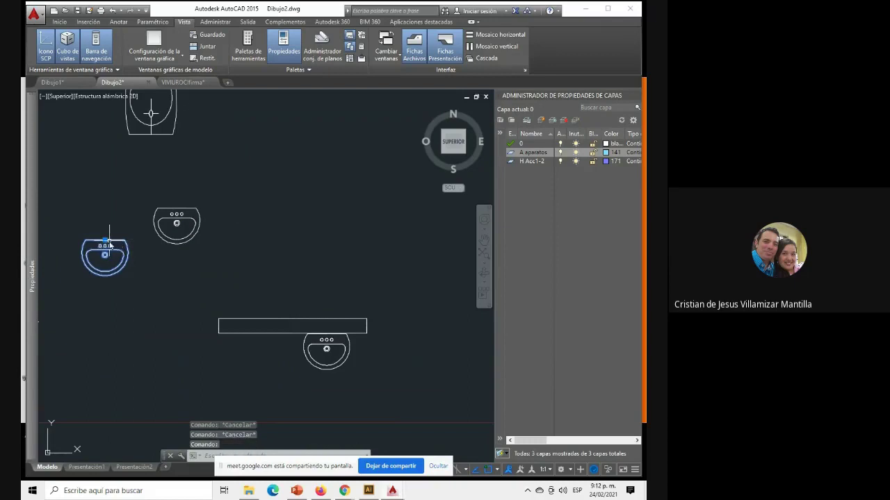
pyautogui.click(105, 245)
pyautogui.scroll(5, 252, 338)
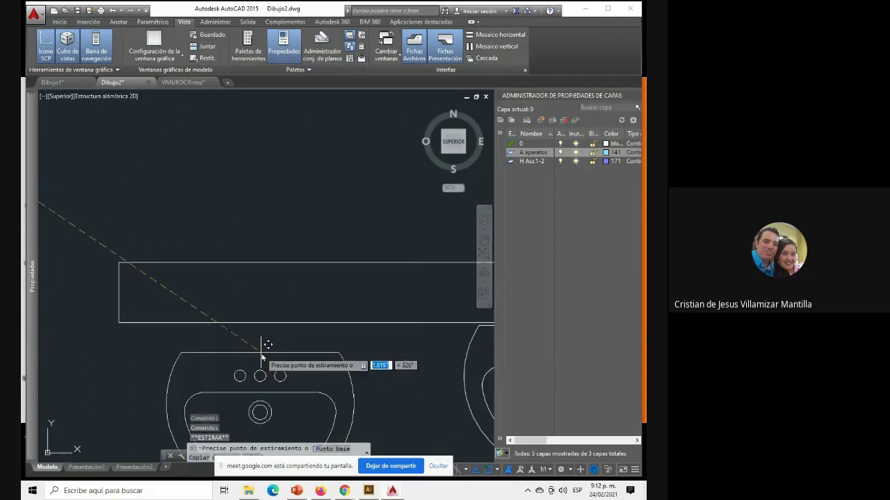
pyautogui.scroll(-2, 239, 278)
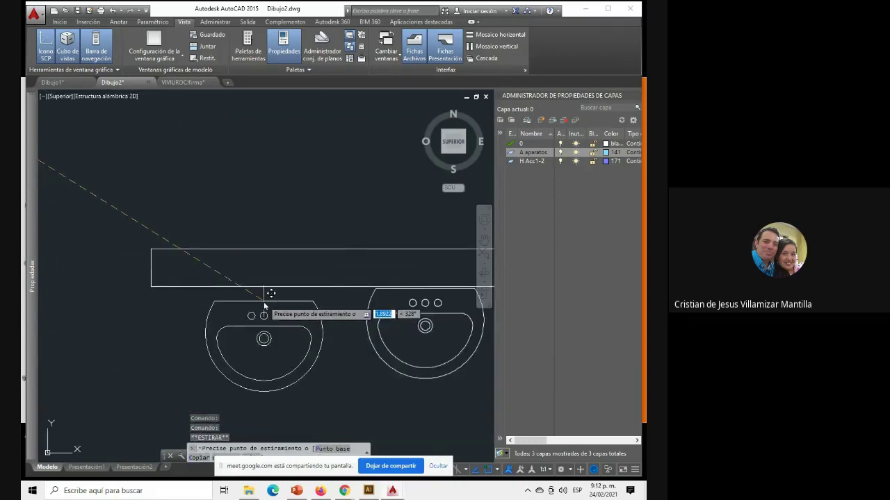
pyautogui.keyDown('shift'); pyautogui.rightClick(271, 295); pyautogui.keyUp('shift')
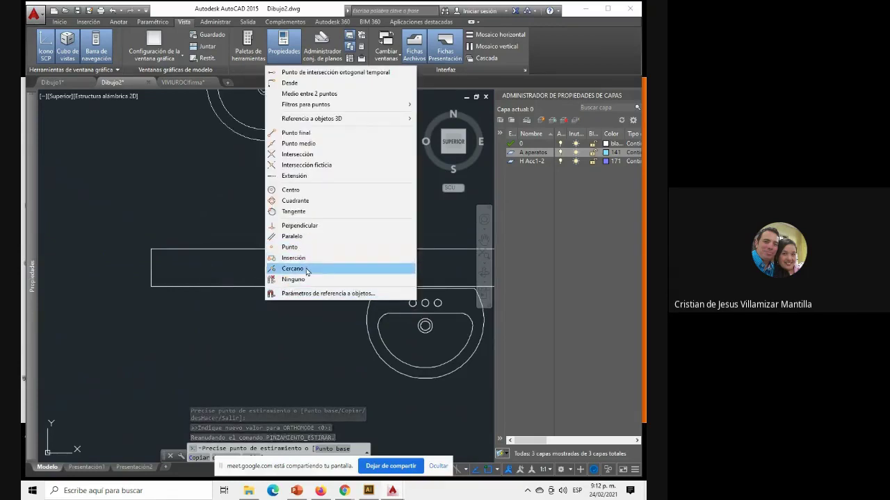
pyautogui.click(307, 270)
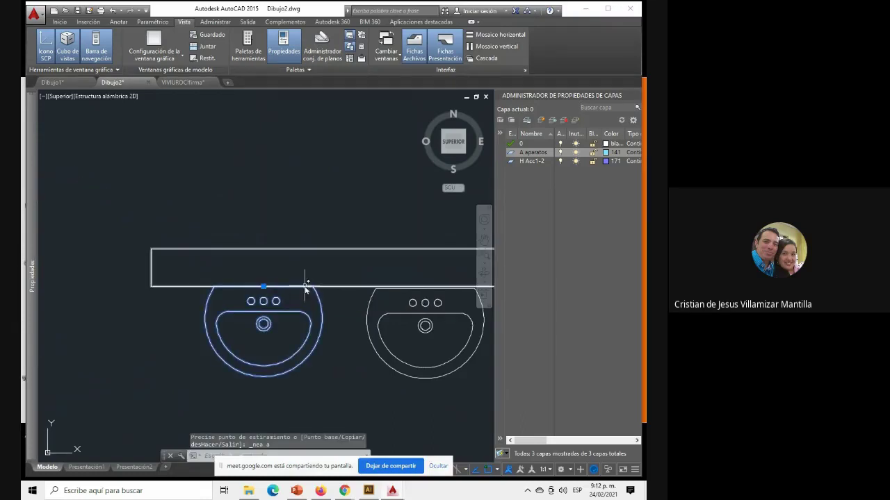
pyautogui.scroll(3, 313, 288)
pyautogui.scroll(3, 317, 291)
pyautogui.press('Escape')
pyautogui.press('Escape')
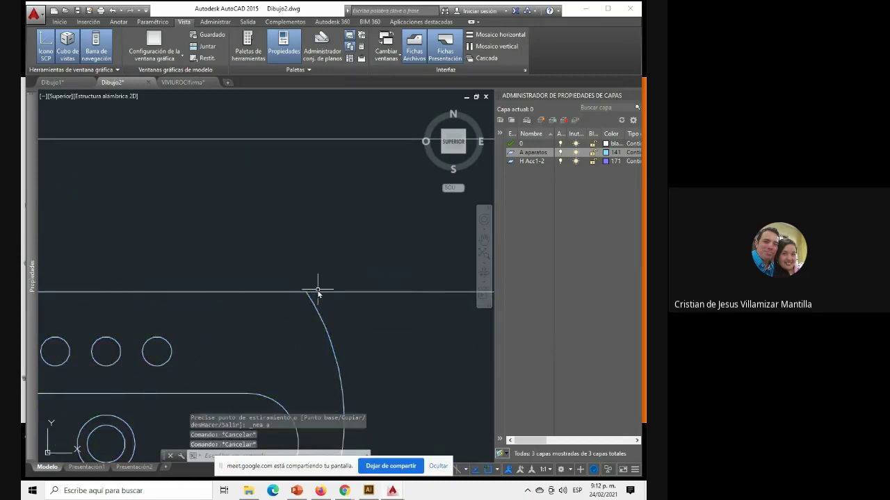
pyautogui.press('Escape')
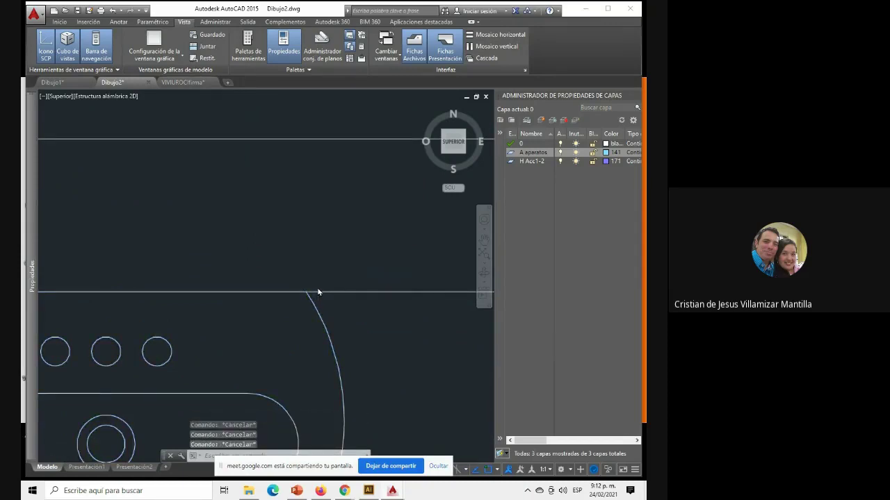
# Pan to the countertop edge and check the washbasin beneath it by selecting it.
pyautogui.scroll(-4, 318, 292)
pyautogui.scroll(-2, 317, 293)
pyautogui.scroll(-2, 318, 293)
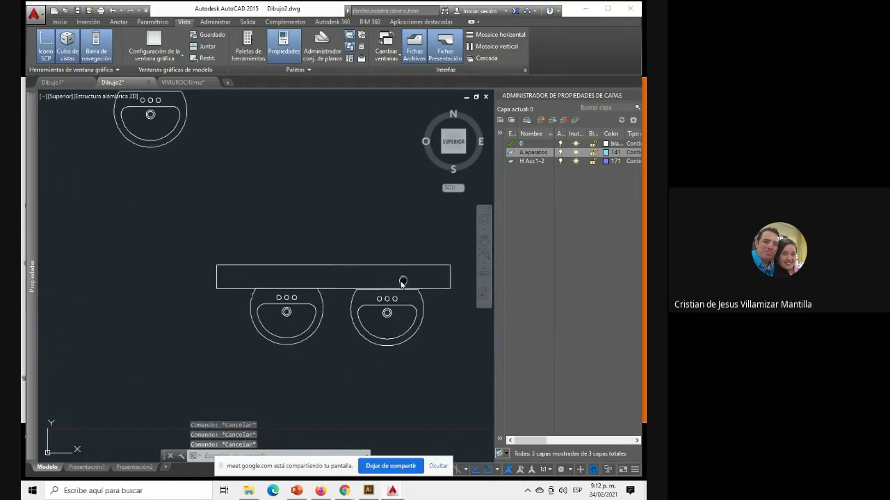
pyautogui.moveTo(402, 281); pyautogui.dragTo(318, 278, button='middle')
pyautogui.scroll(5, 278, 279)
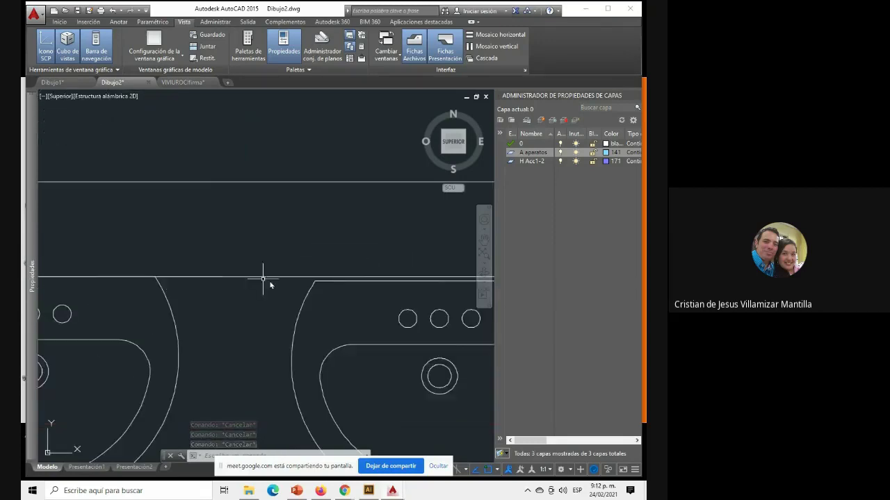
pyautogui.scroll(-5, 163, 280)
pyautogui.scroll(4, 201, 298)
pyautogui.scroll(-3, 276, 306)
pyautogui.scroll(-2, 279, 311)
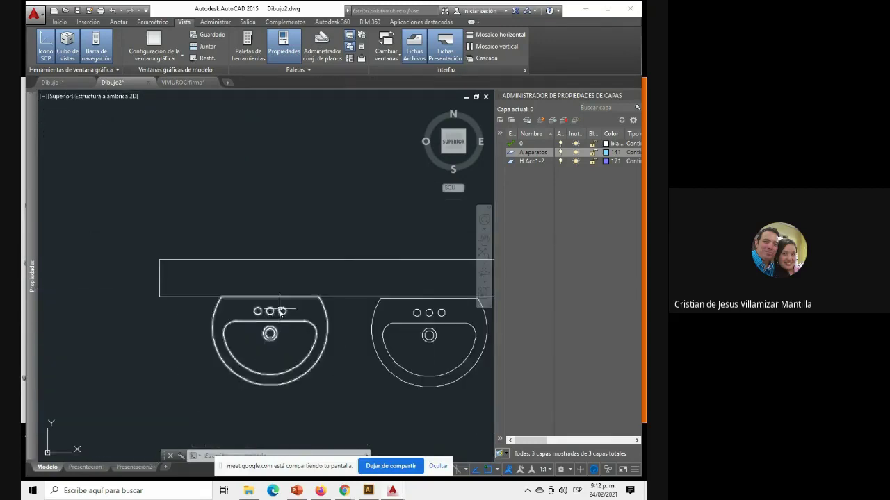
pyautogui.click(280, 311)
pyautogui.scroll(4, 276, 310)
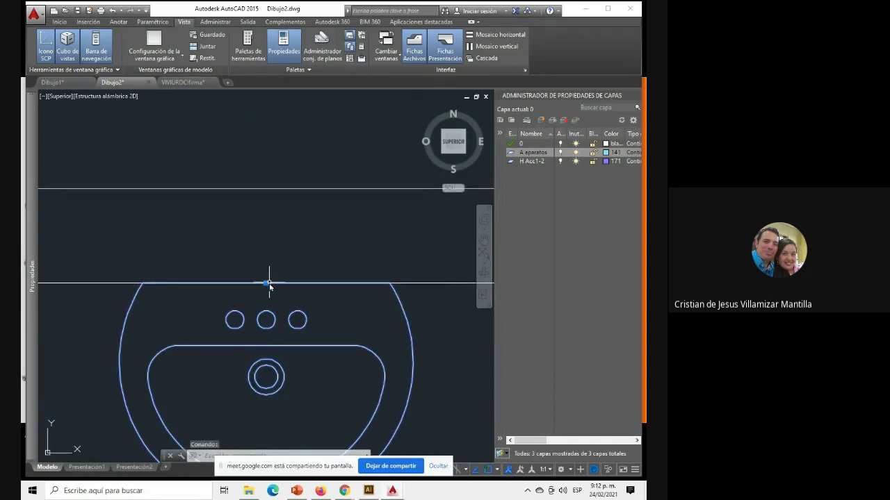
pyautogui.press('Escape')
pyautogui.press('Escape')
pyautogui.press('Escape')
pyautogui.scroll(-4, 279, 313)
pyautogui.scroll(-2, 281, 319)
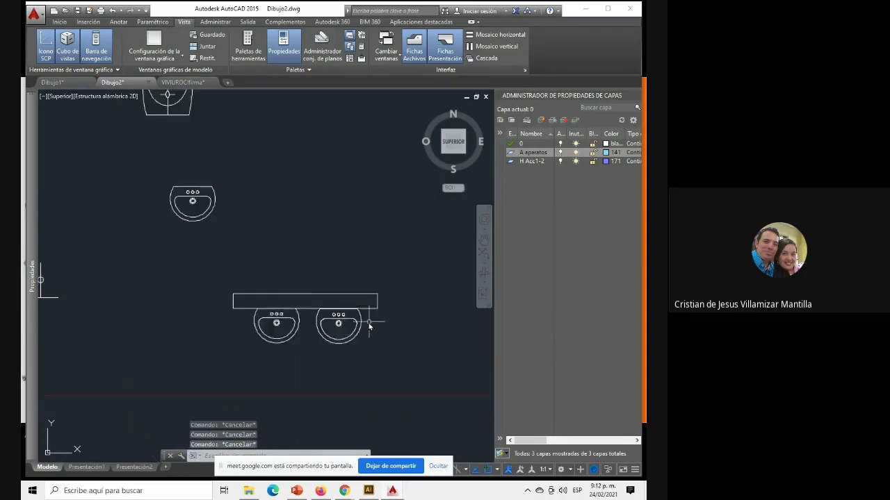
pyautogui.scroll(4, 285, 322)
pyautogui.click(288, 324)
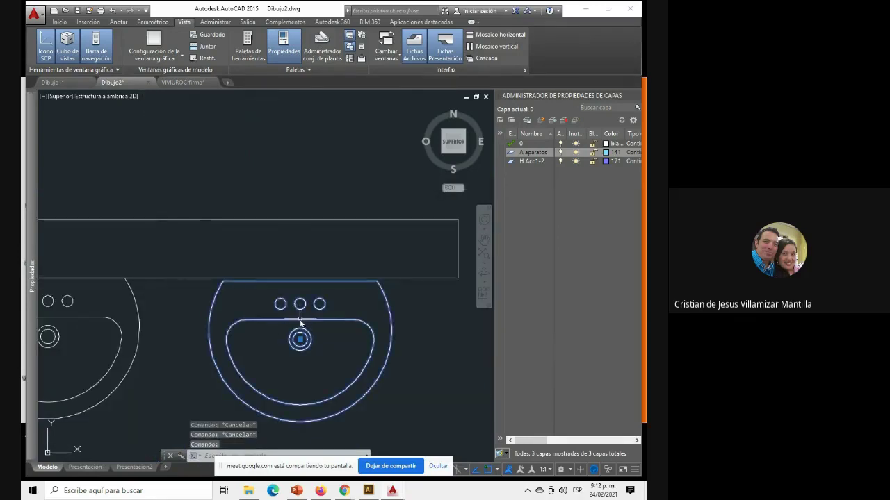
pyautogui.press('Escape')
# Zoom in and out until the countertop and both washbasin blocks fill the view.
pyautogui.scroll(4, 296, 287)
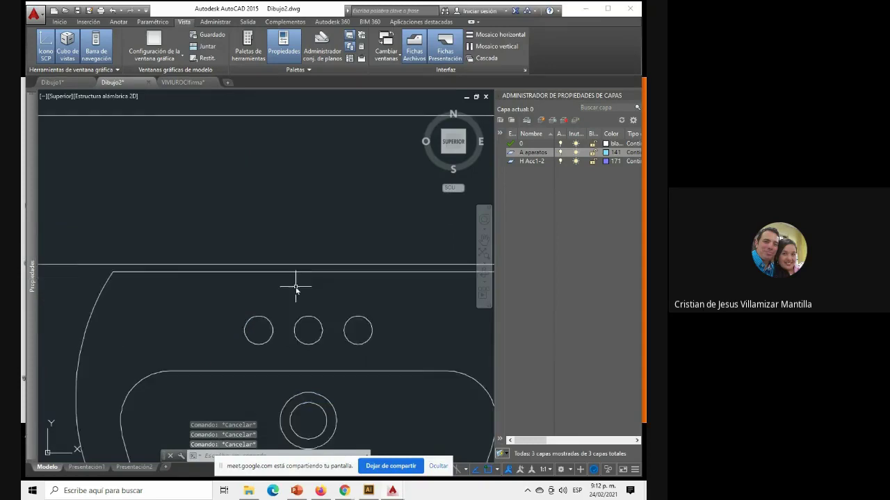
pyautogui.scroll(-4, 296, 287)
pyautogui.scroll(4, 299, 281)
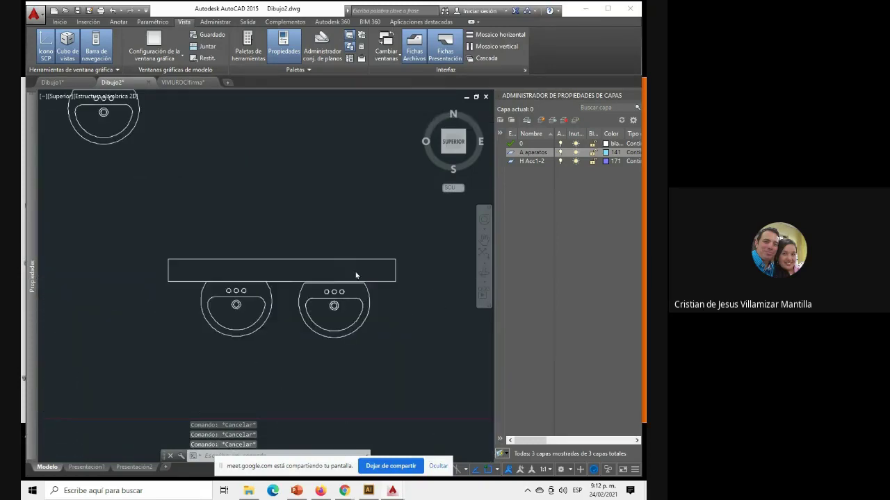
pyautogui.scroll(3, 352, 299)
pyautogui.scroll(2, 351, 317)
pyautogui.scroll(-2, 351, 317)
pyautogui.scroll(2, 399, 314)
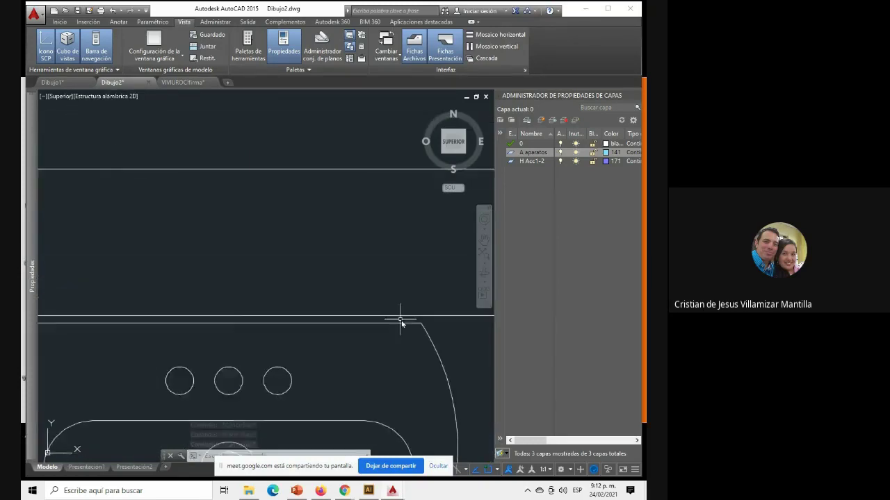
pyautogui.scroll(1, 399, 318)
pyautogui.scroll(-1, 397, 317)
pyautogui.scroll(-2, 397, 321)
pyautogui.scroll(-3, 397, 322)
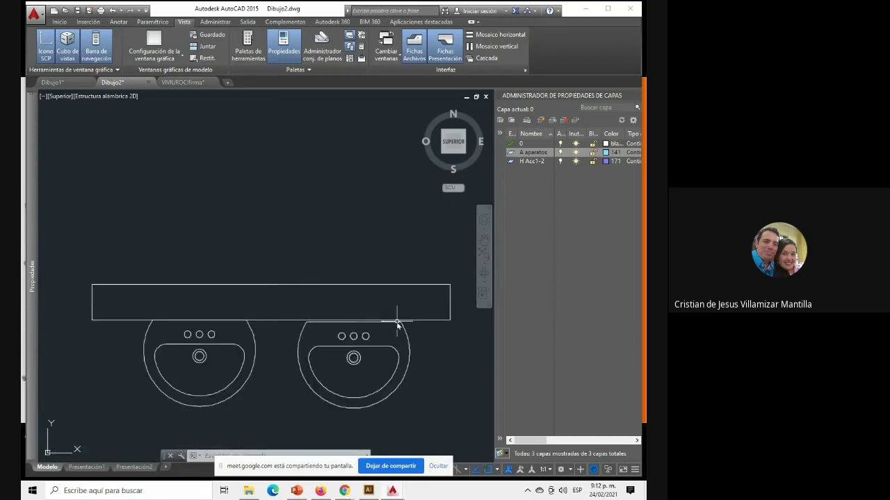
pyautogui.scroll(-2, 397, 320)
pyautogui.scroll(3, 396, 322)
pyautogui.scroll(1, 395, 325)
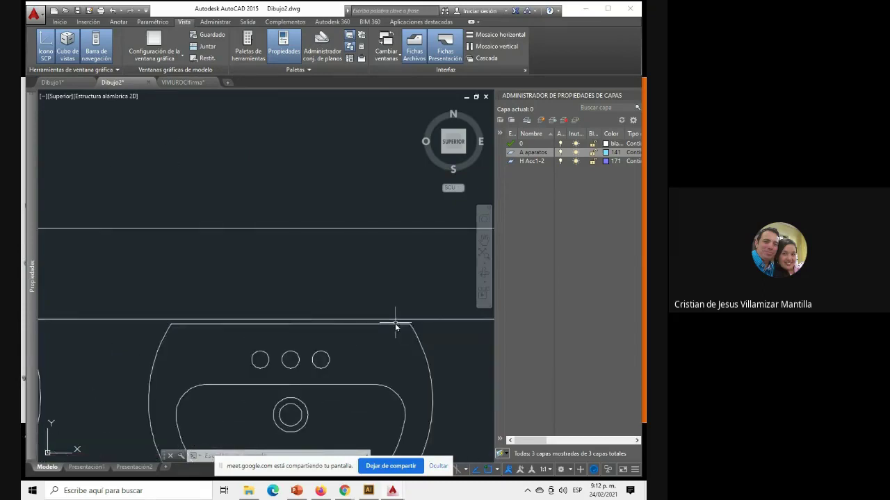
pyautogui.scroll(1, 396, 325)
pyautogui.scroll(-3, 396, 324)
pyautogui.scroll(-1, 395, 324)
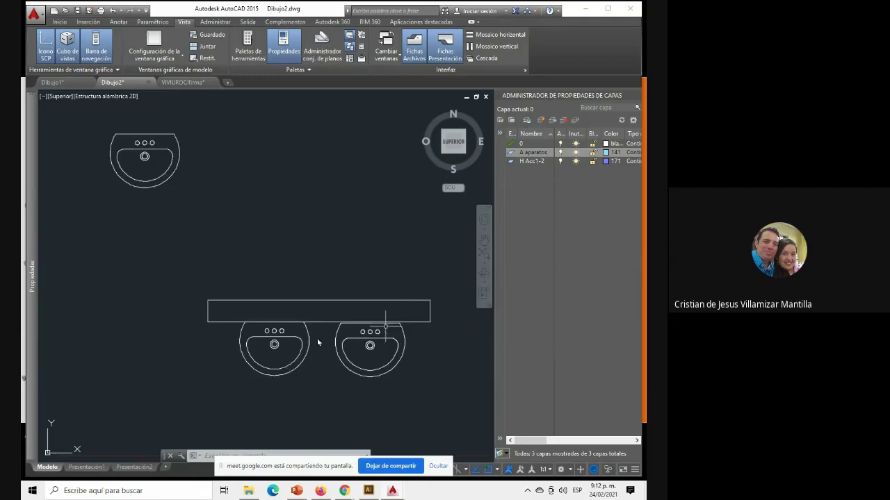
pyautogui.scroll(4, 318, 342)
pyautogui.scroll(2, 308, 338)
pyautogui.scroll(-2, 312, 324)
pyautogui.scroll(2, 383, 302)
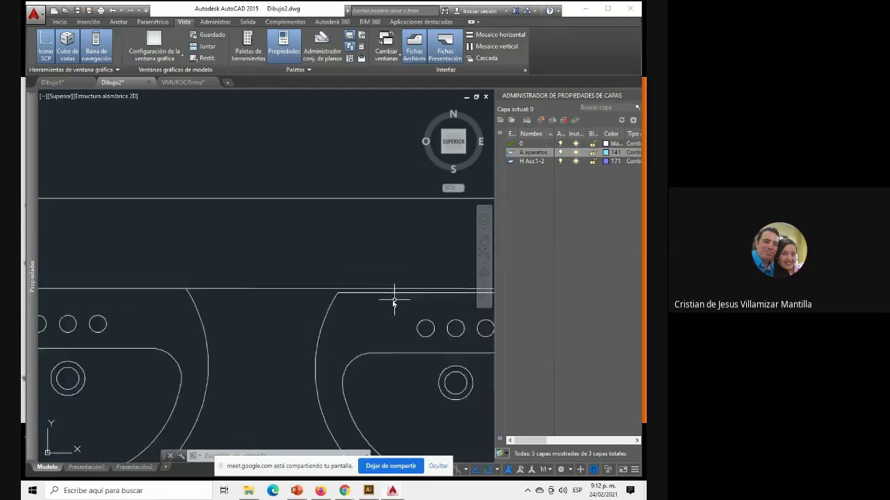
pyautogui.scroll(2, 340, 290)
pyautogui.scroll(2, 332, 289)
pyautogui.scroll(-2, 331, 290)
pyautogui.scroll(-2, 330, 293)
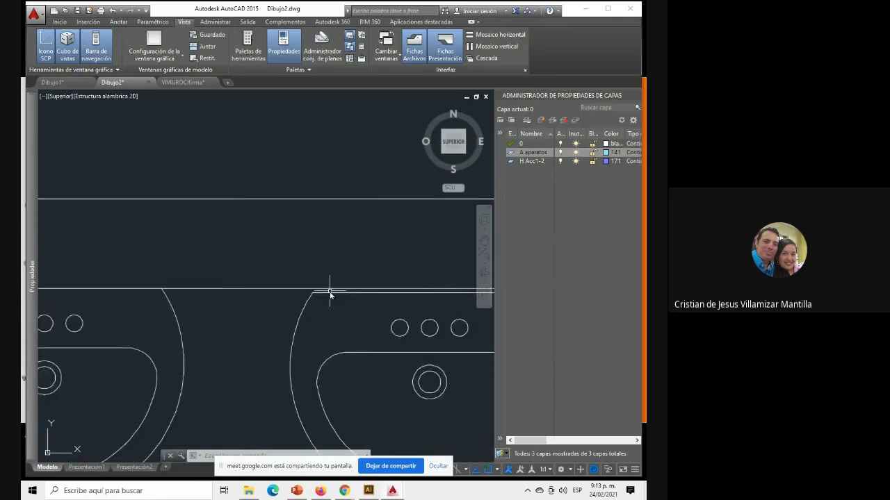
pyautogui.scroll(2, 332, 295)
pyautogui.scroll(1, 323, 294)
pyautogui.scroll(1, 322, 292)
pyautogui.scroll(-2, 321, 292)
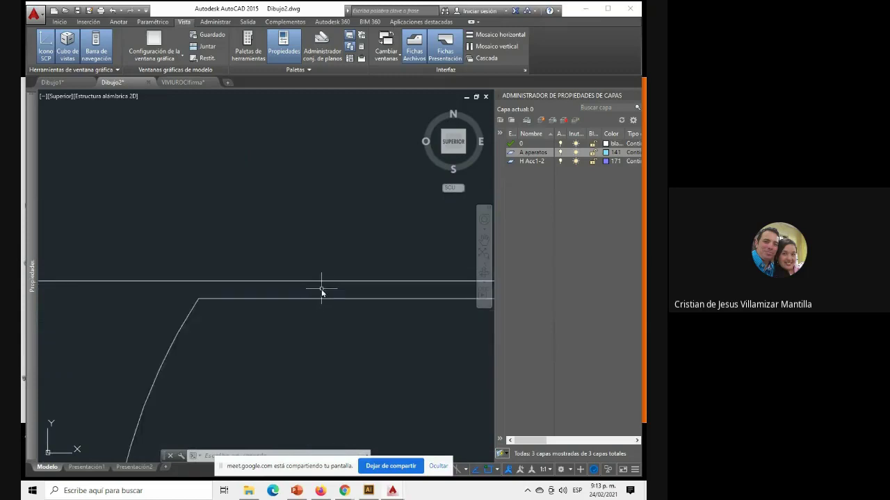
pyautogui.scroll(-2, 322, 292)
pyautogui.scroll(-1, 322, 295)
pyautogui.scroll(2, 334, 297)
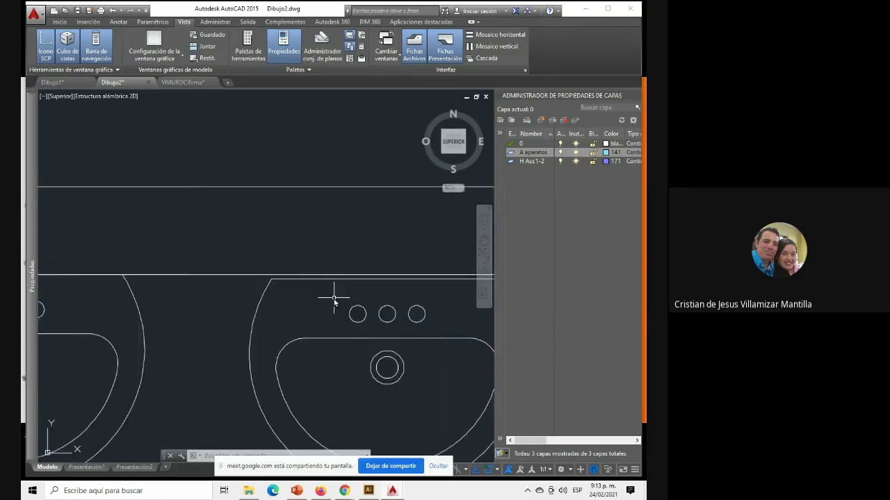
pyautogui.scroll(-4, 335, 295)
pyautogui.scroll(-2, 335, 295)
pyautogui.scroll(2, 334, 295)
pyautogui.scroll(4, 334, 295)
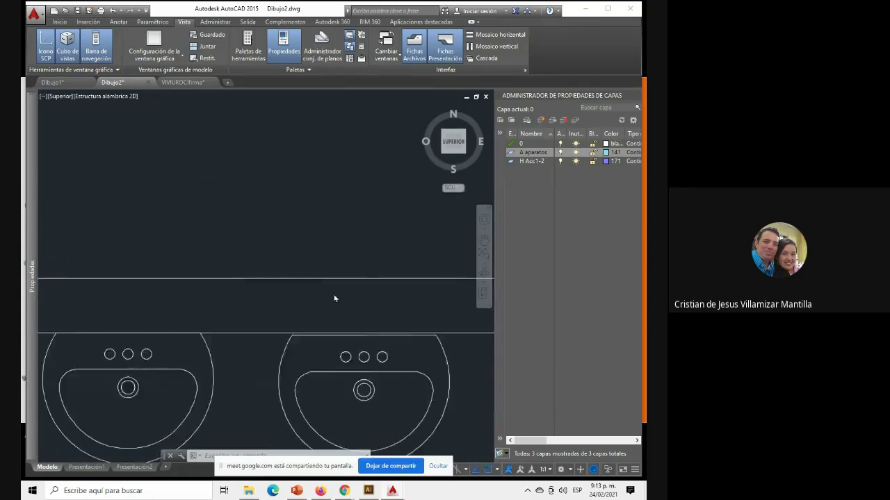
pyautogui.scroll(1, 335, 296)
pyautogui.scroll(-5, 334, 297)
pyautogui.scroll(-4, 334, 297)
pyautogui.scroll(4, 335, 298)
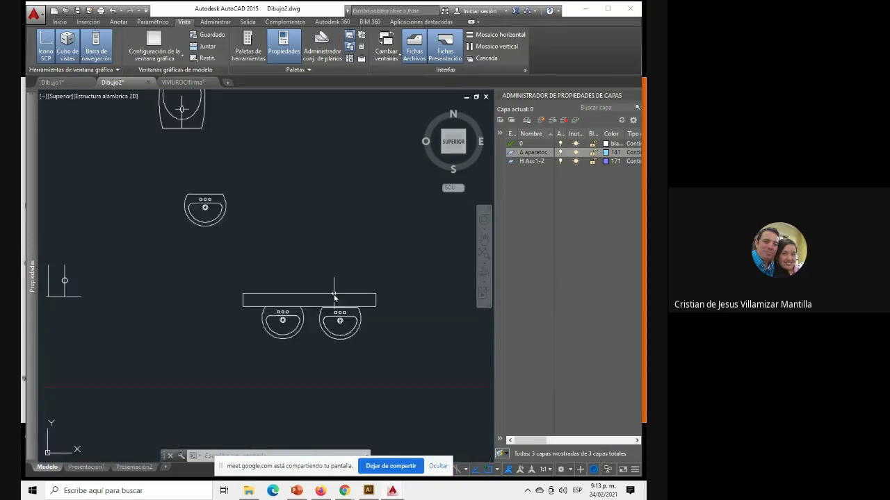
pyautogui.scroll(5, 334, 298)
pyautogui.scroll(-3, 335, 298)
pyautogui.scroll(-4, 335, 297)
pyautogui.scroll(2, 334, 298)
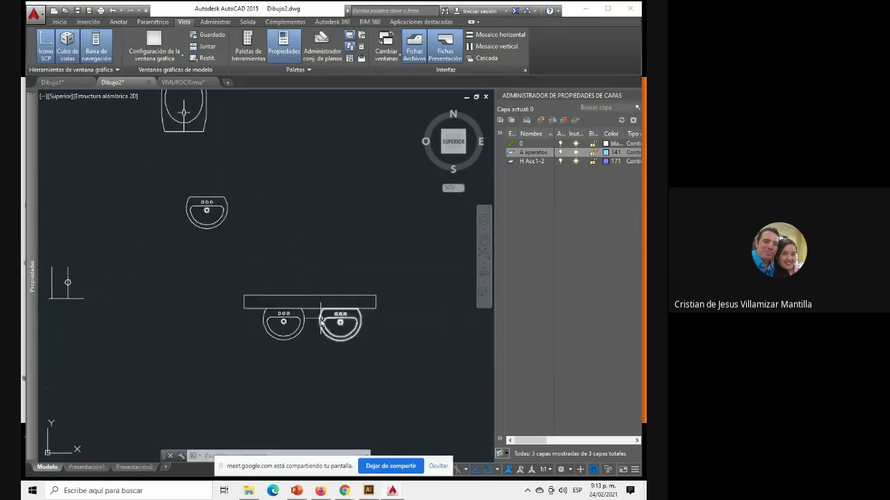
pyautogui.scroll(4, 330, 292)
pyautogui.scroll(-4, 327, 287)
pyautogui.scroll(2, 323, 281)
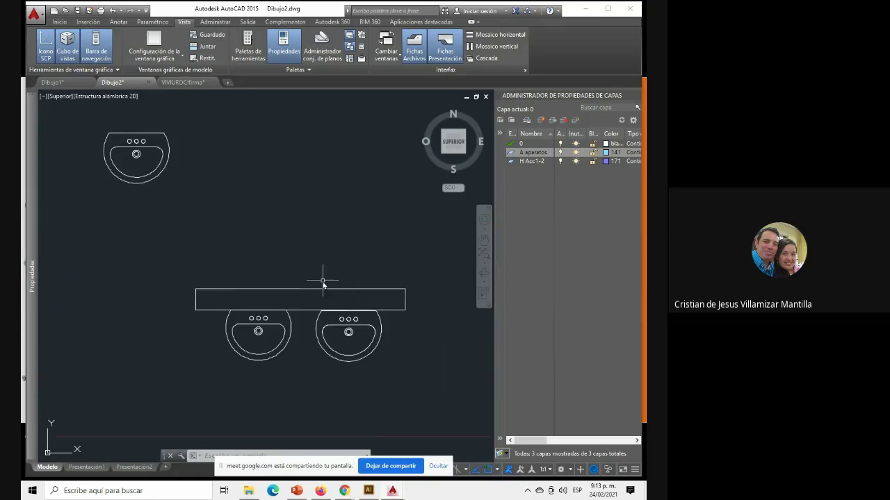
pyautogui.moveTo(333, 277)
pyautogui.mouseDown(button='middle')
pyautogui.moveTo(232, 258)
pyautogui.moveTo(359, 260)
pyautogui.moveTo(285, 248)
pyautogui.moveTo(318, 252)
pyautogui.moveTo(280, 261)
pyautogui.moveTo(302, 278)
pyautogui.moveTo(276, 264)
pyautogui.moveTo(293, 272)
pyautogui.moveTo(258, 303)
pyautogui.moveTo(288, 278)
pyautogui.mouseUp(button='middle')
pyautogui.scroll(-2, 287, 278)
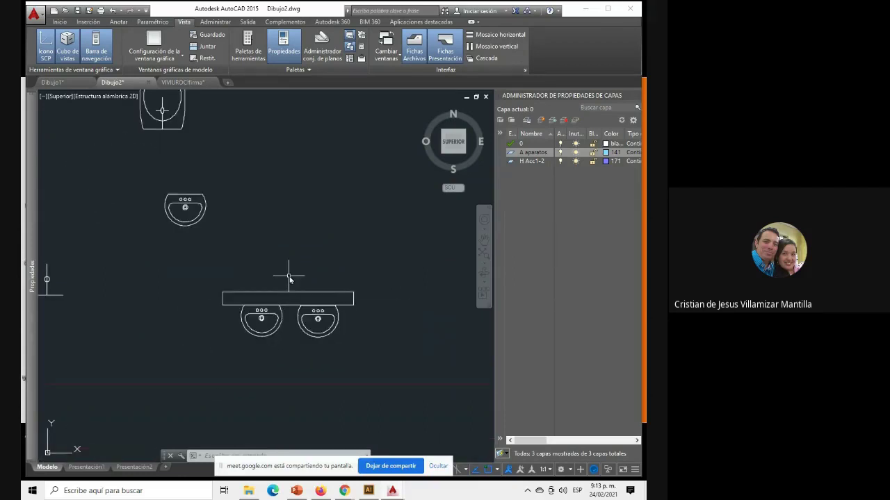
pyautogui.scroll(-1, 282, 284)
pyautogui.scroll(-1, 306, 288)
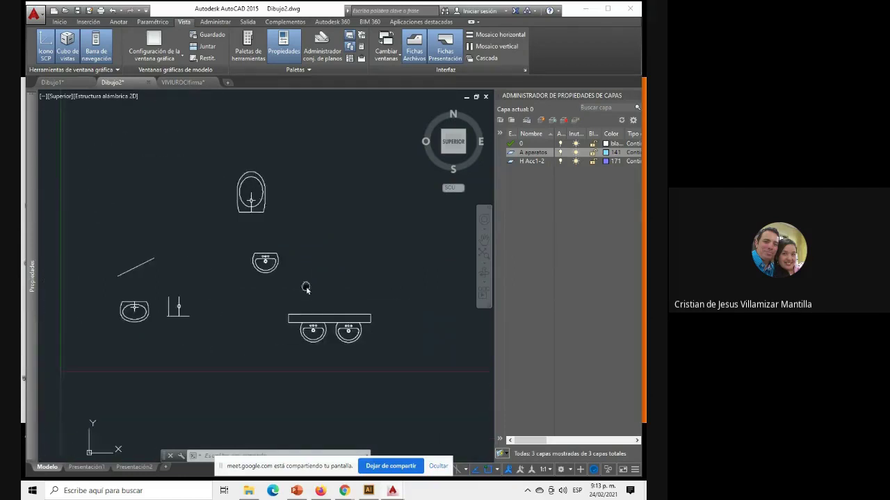
pyautogui.scroll(-3, 298, 275)
pyautogui.scroll(3, 315, 285)
pyautogui.scroll(2, 312, 283)
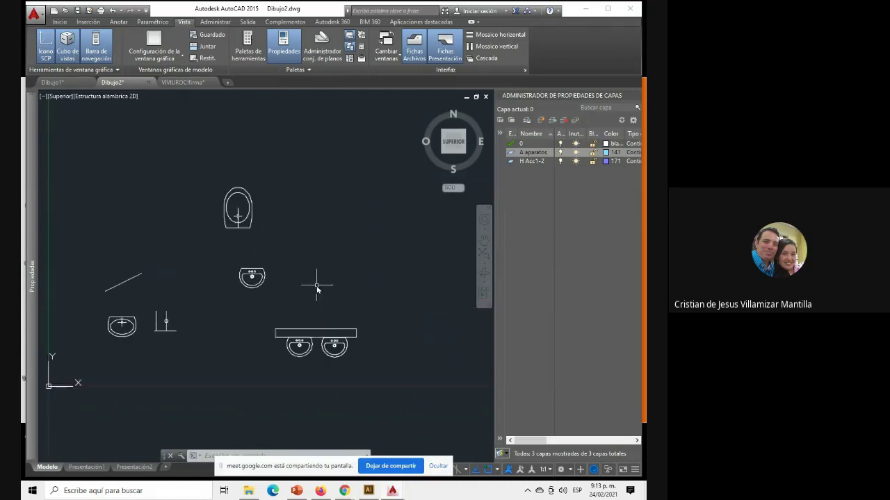
pyautogui.scroll(1, 292, 289)
pyautogui.moveTo(323, 292); pyautogui.dragTo(286, 302, button='middle')
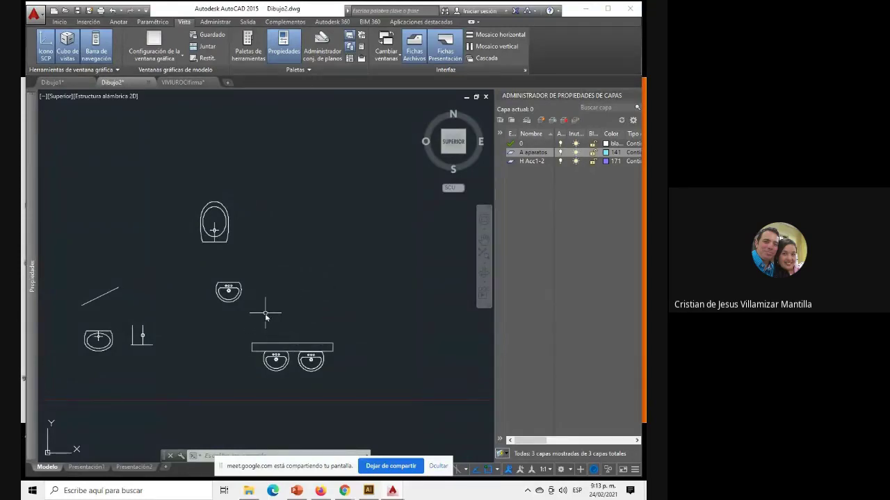
pyautogui.moveTo(264, 310); pyautogui.dragTo(299, 293, button='middle')
pyautogui.scroll(2, 341, 360)
pyautogui.scroll(5, 338, 363)
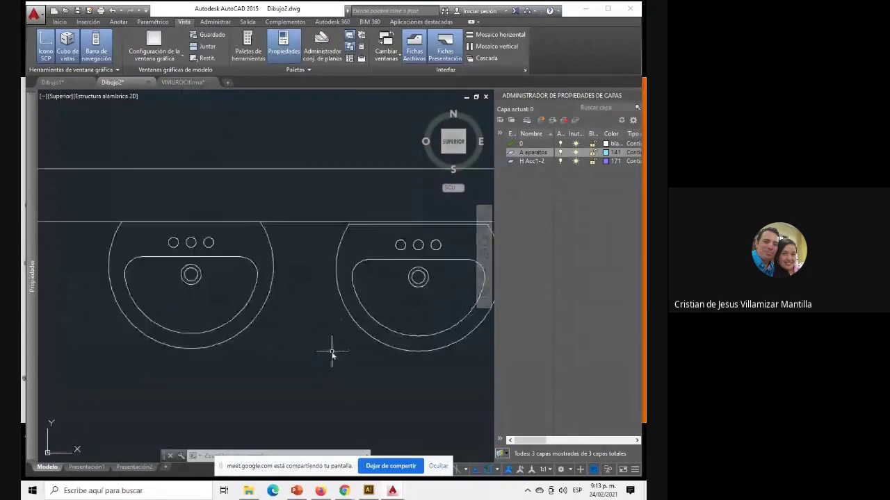
pyautogui.scroll(-4, 329, 354)
pyautogui.scroll(-2, 308, 324)
pyautogui.scroll(6, 305, 316)
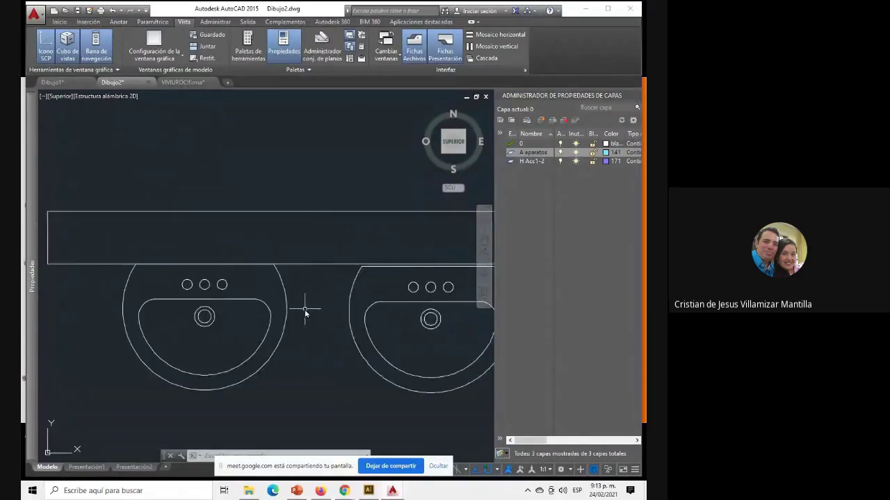
pyautogui.scroll(-4, 302, 313)
pyautogui.scroll(4, 347, 310)
pyautogui.scroll(2, 355, 298)
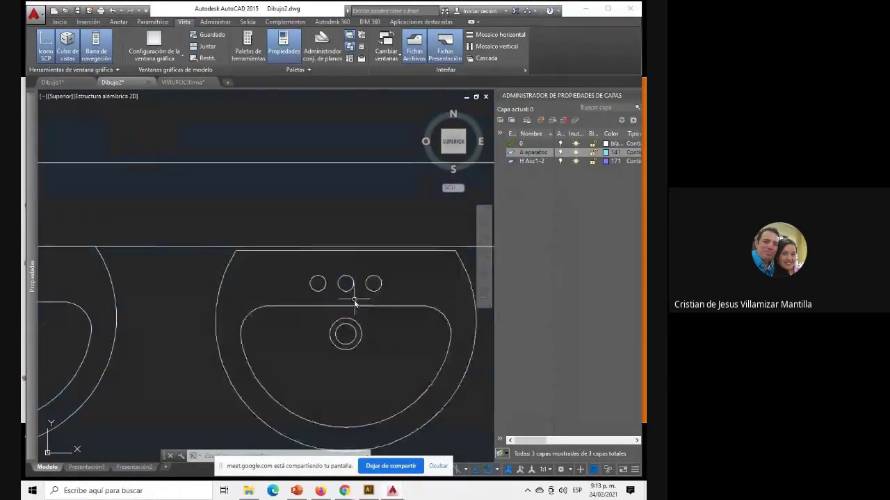
pyautogui.scroll(-4, 318, 299)
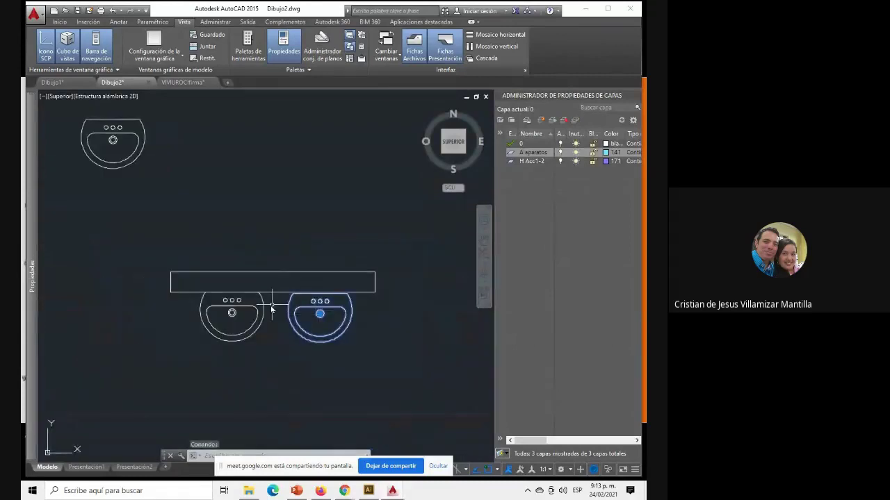
pyautogui.scroll(2, 261, 306)
pyautogui.press('Escape')
pyautogui.press('Escape')
pyautogui.press('Escape')
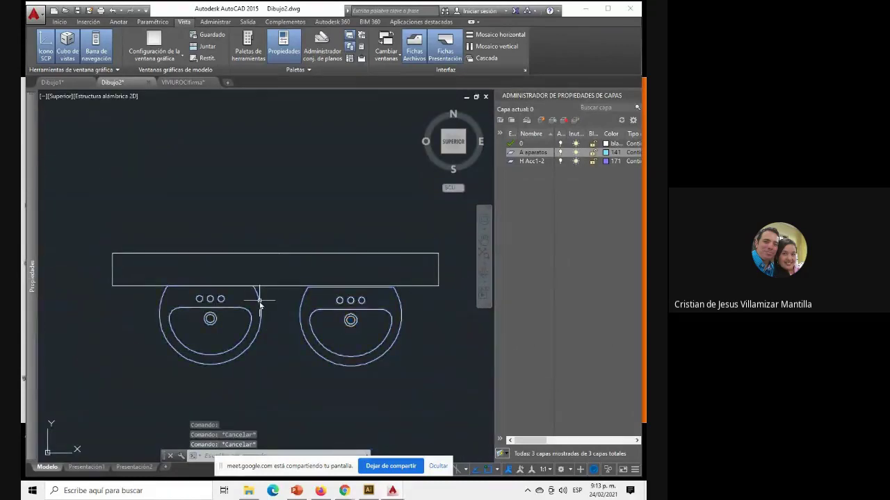
pyautogui.moveTo(373, 338); pyautogui.dragTo(330, 343, button='middle')
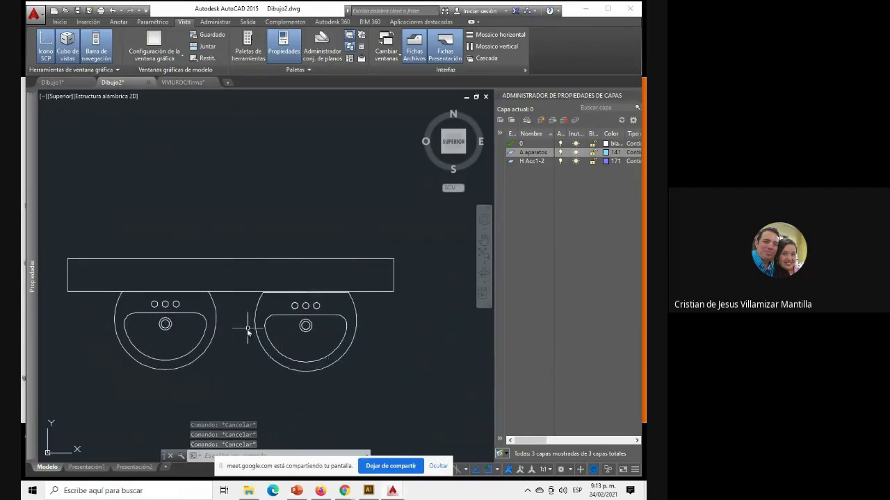
pyautogui.moveTo(248, 326); pyautogui.dragTo(300, 330, button='middle')
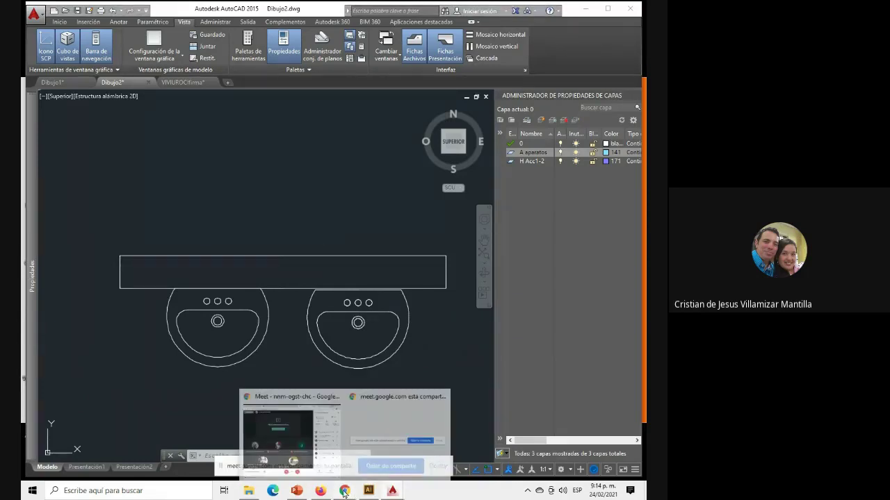
pyautogui.moveTo(344, 491)
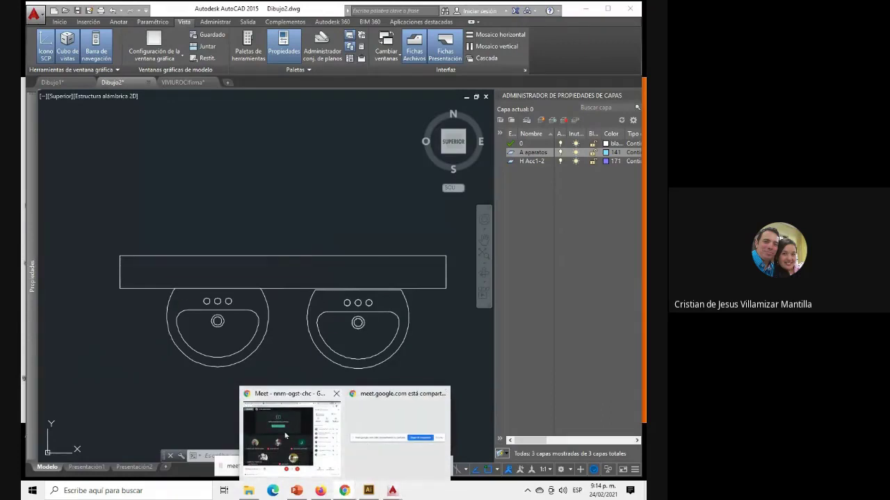
# Bring the Meet window forward and cancel Detener grabación so recording continues.
pyautogui.click(285, 436)
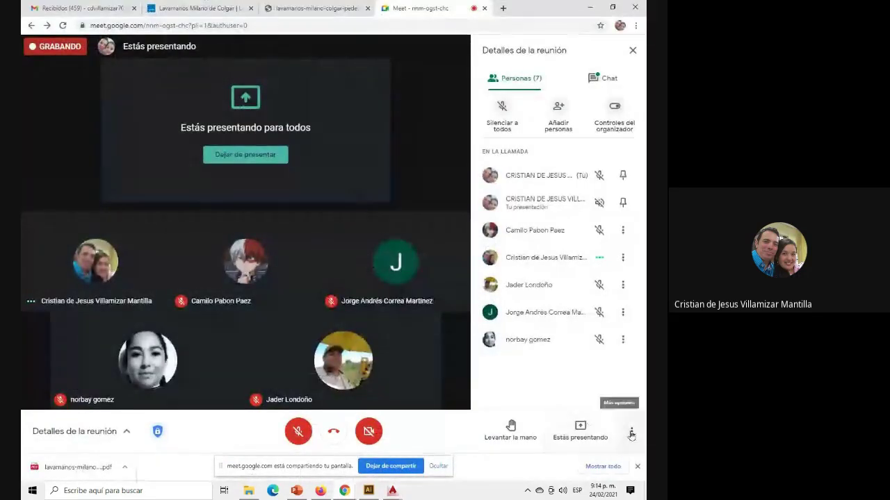
pyautogui.click(631, 433)
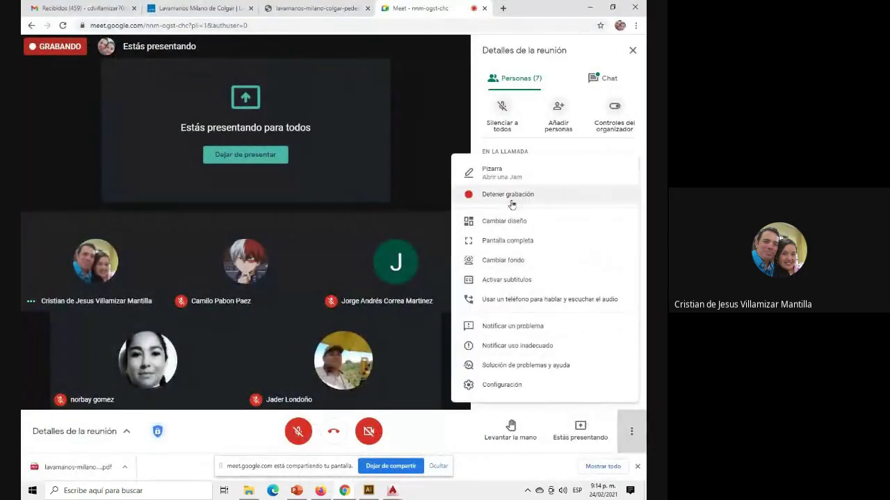
pyautogui.click(510, 198)
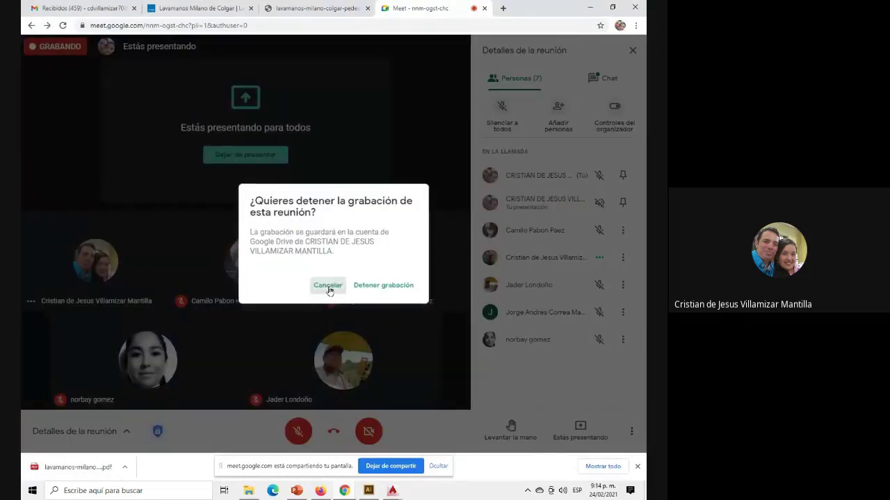
pyautogui.click(327, 286)
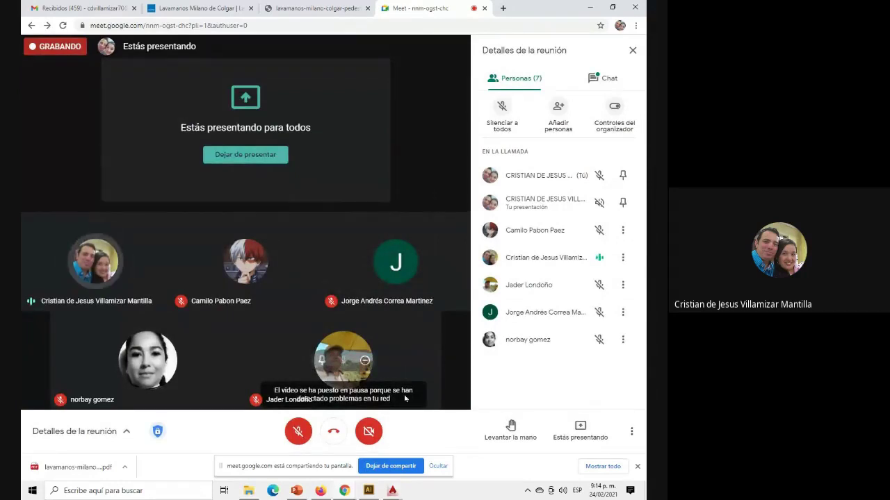
pyautogui.click(393, 491)
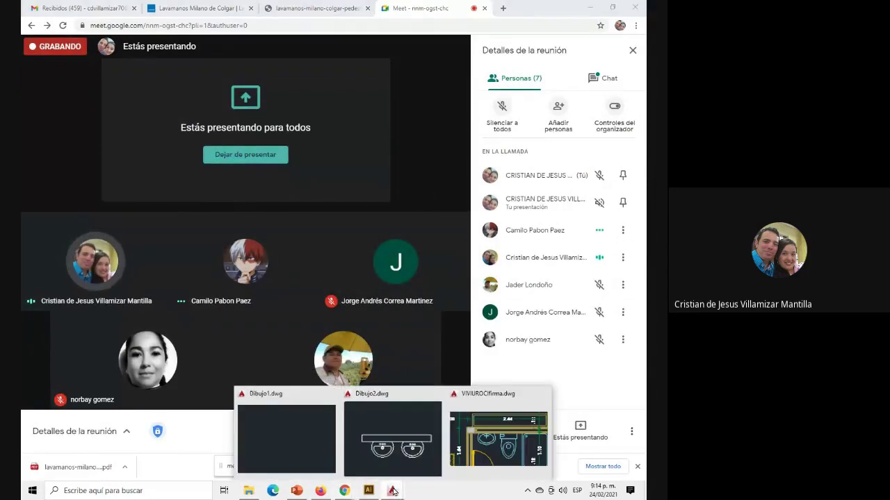
pyautogui.click(394, 439)
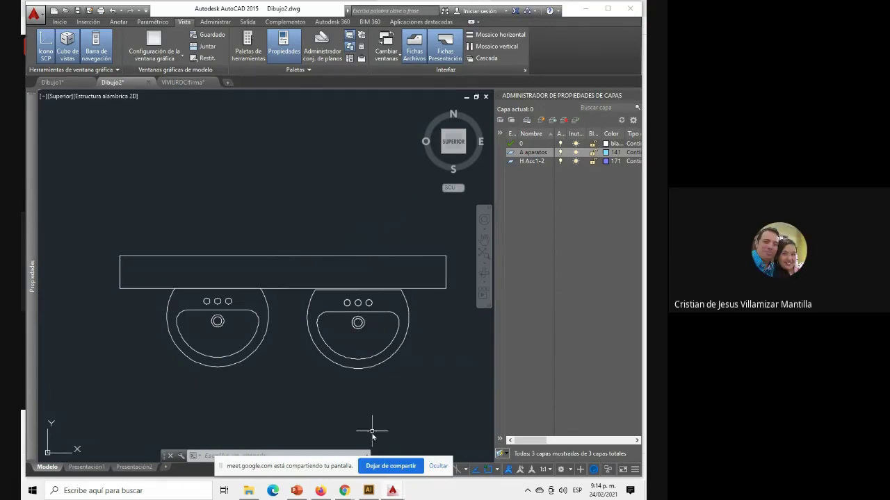
pyautogui.moveTo(344, 491)
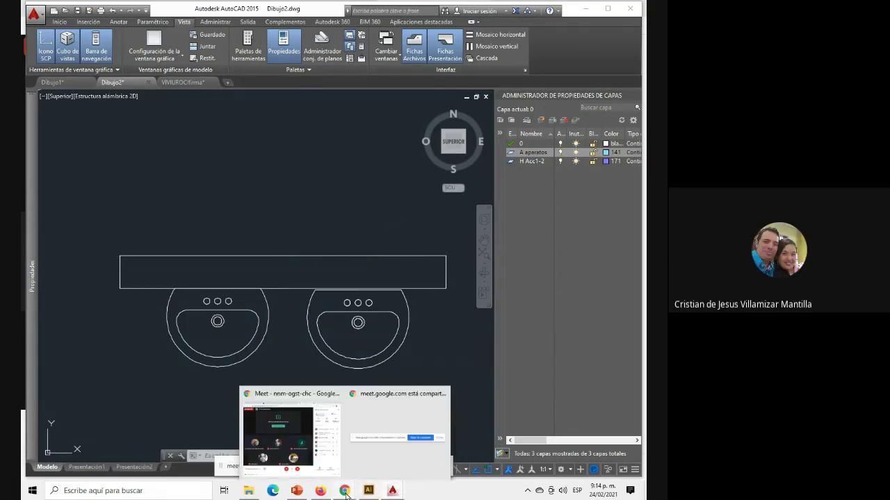
pyautogui.moveTo(290, 434)
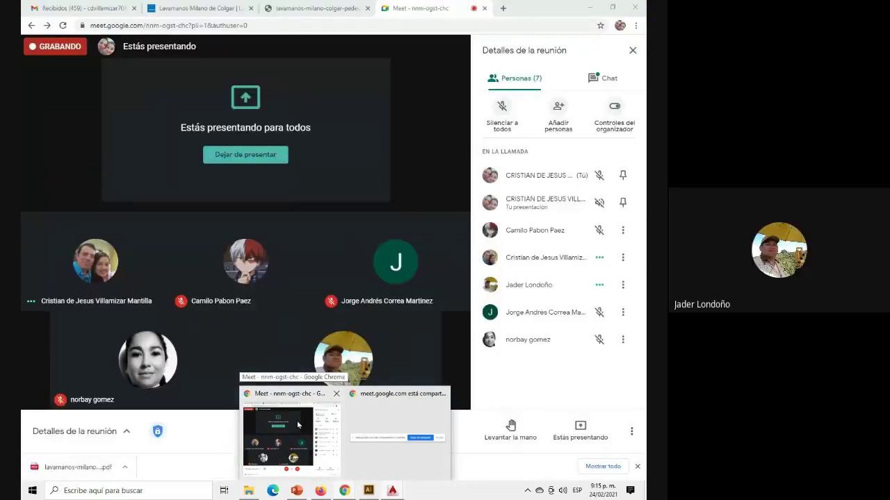
pyautogui.click(297, 425)
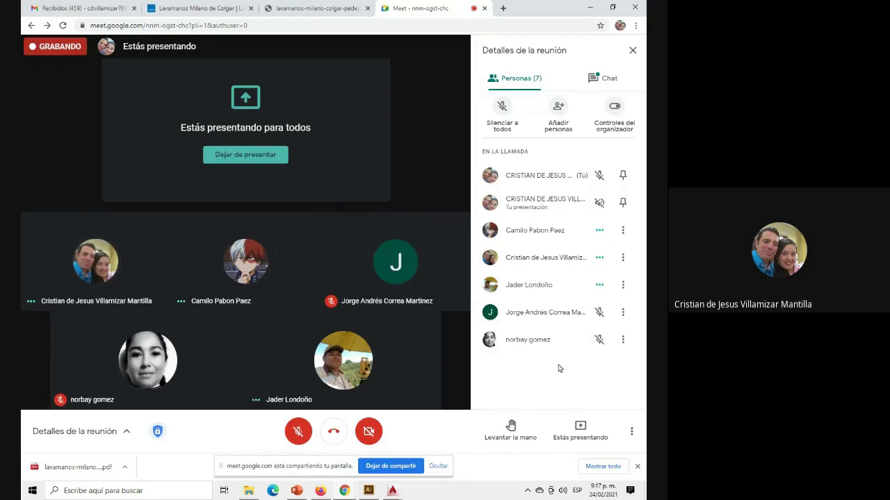
# Choose Detener grabación from the Más opciones menu to get the confirmation dialog.
pyautogui.click(632, 433)
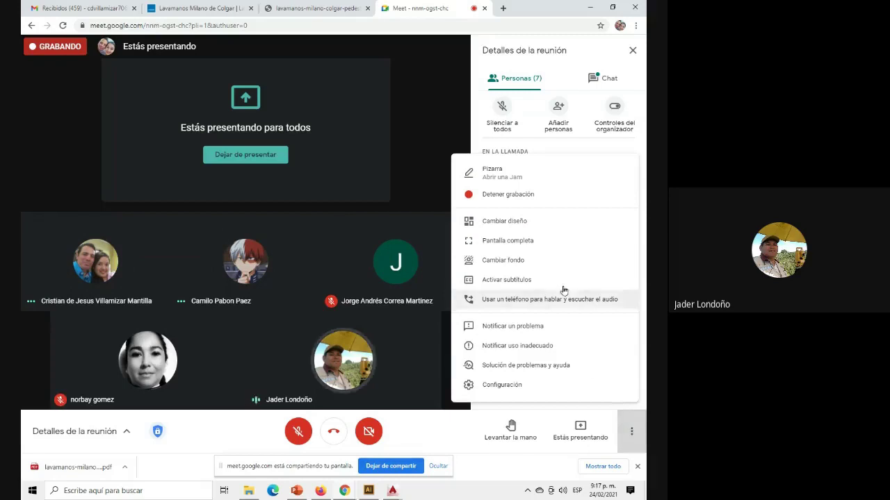
pyautogui.click(519, 200)
pyautogui.click(518, 197)
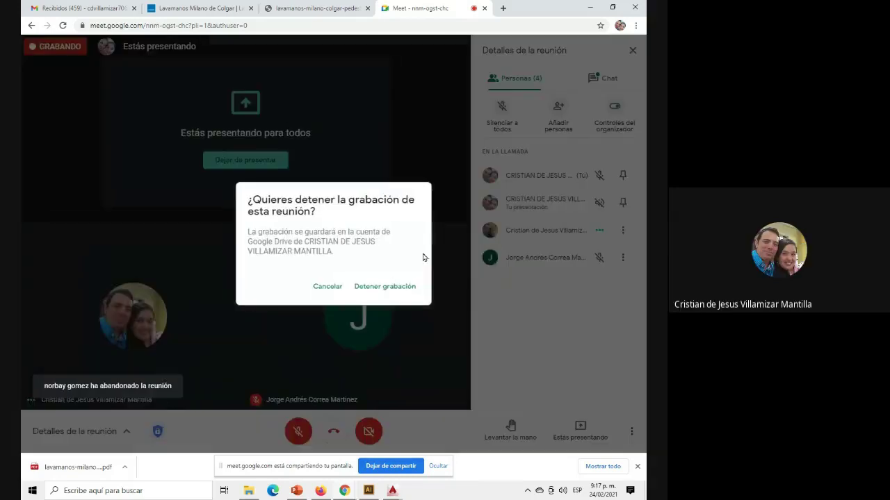